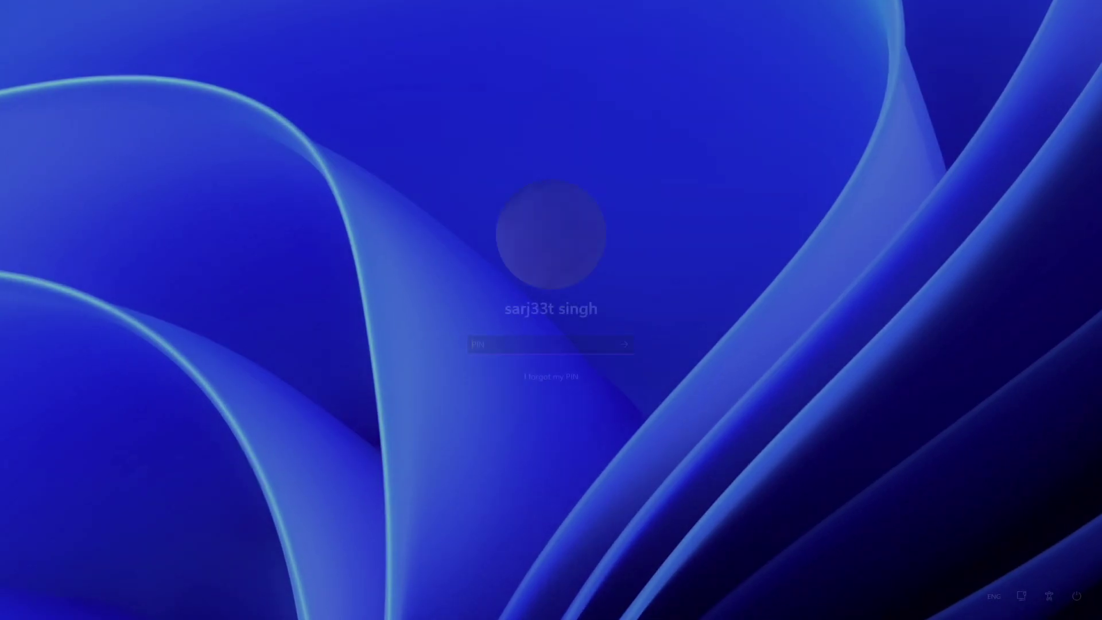
Step: Sign in to Windows 11 with the PIN and briefly open the Start menu
{"action": "type", "text": "1"}
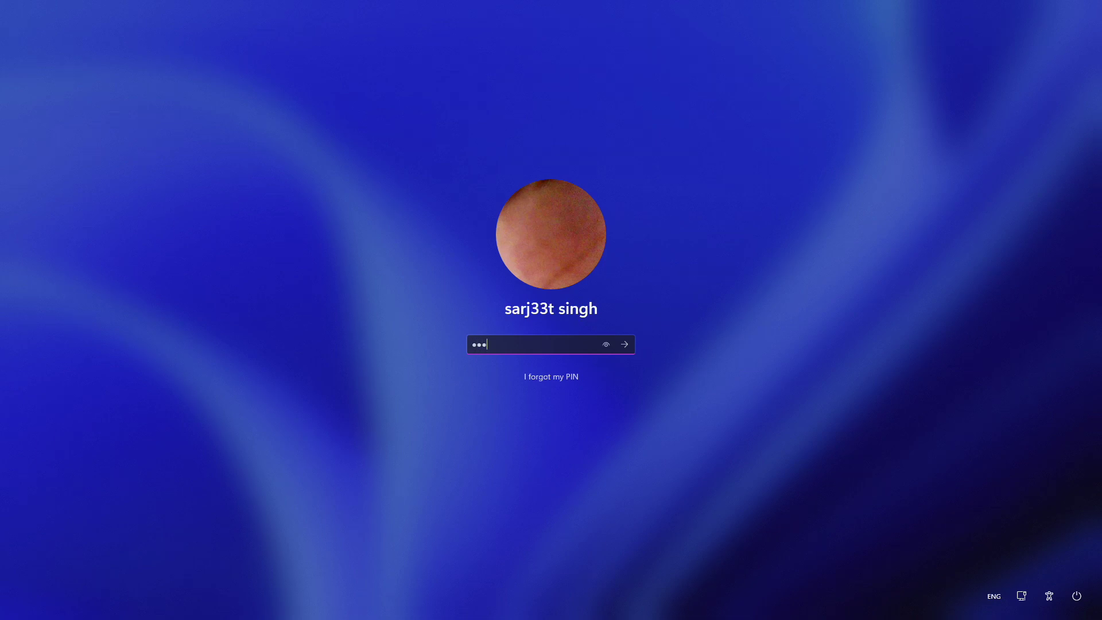
{"action": "key", "text": "Return"}
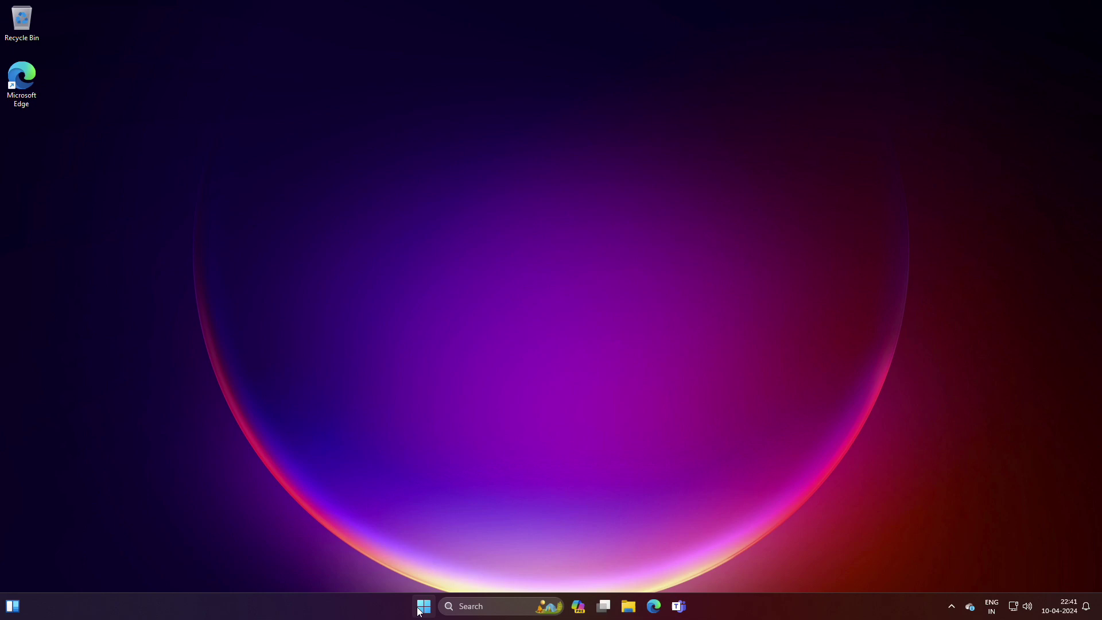
{"action": "left_click", "coordinate": [424, 606]}
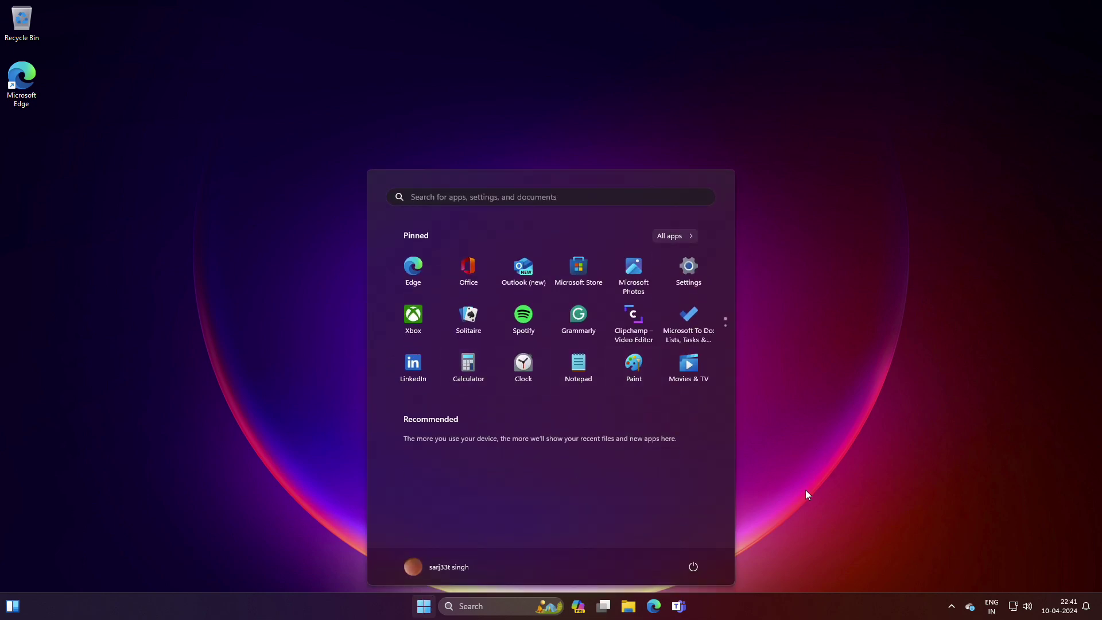
{"action": "left_click", "coordinate": [806, 493]}
Step: Look through the empty Desktop, Videos and Pictures folders and the Recycle Bin, then launch Edge
{"action": "left_click", "coordinate": [624, 608]}
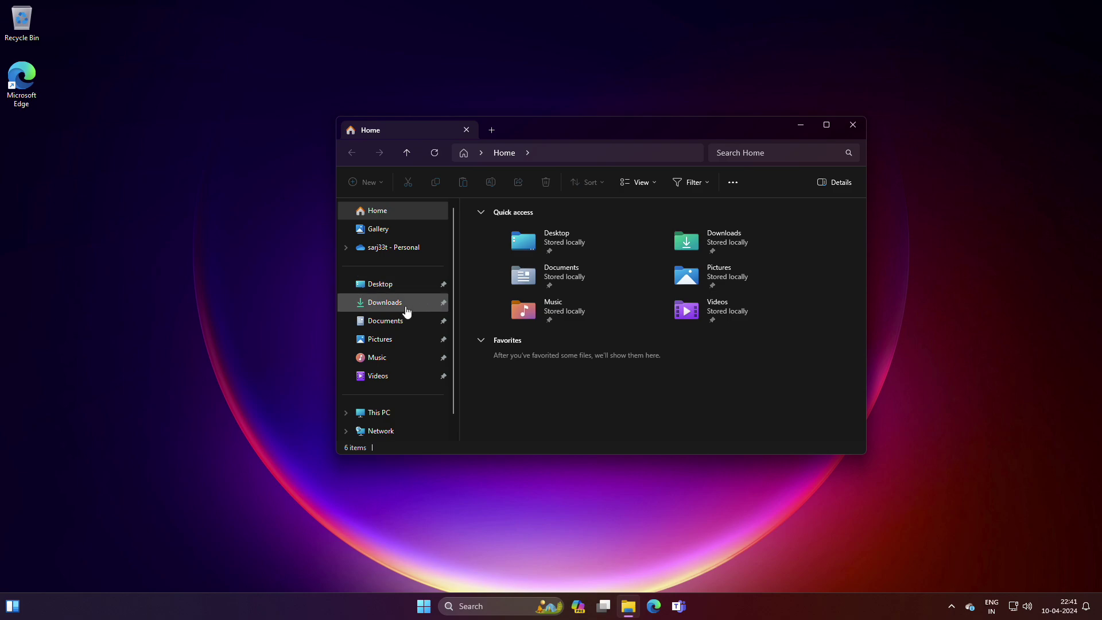
{"action": "left_click", "coordinate": [404, 293]}
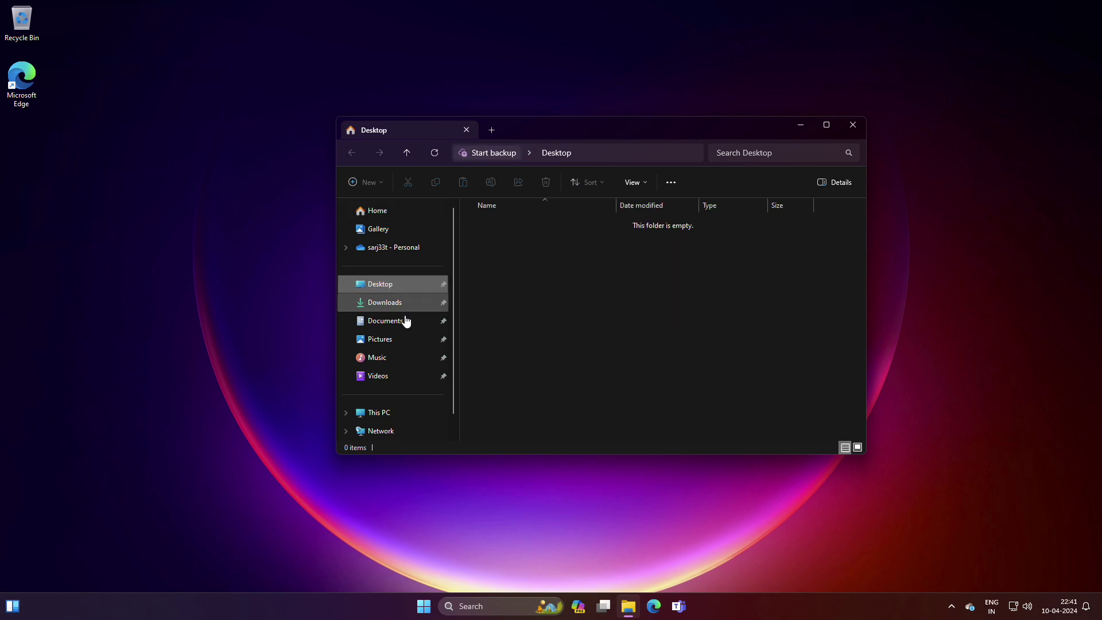
{"action": "left_click", "coordinate": [384, 376]}
{"action": "left_click", "coordinate": [376, 340]}
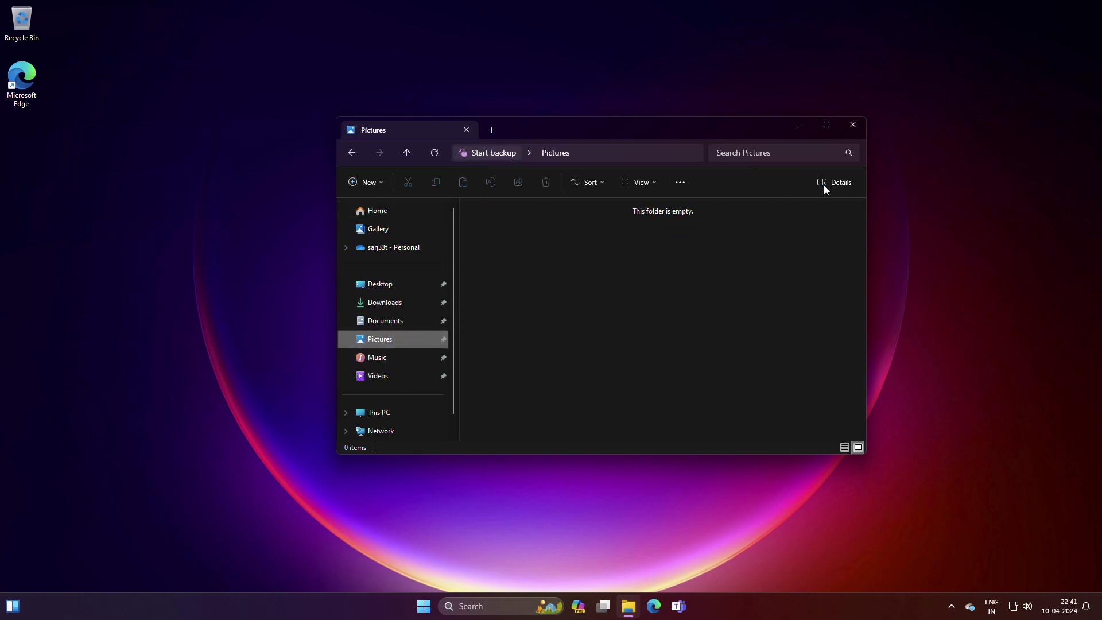
{"action": "left_click", "coordinate": [849, 131]}
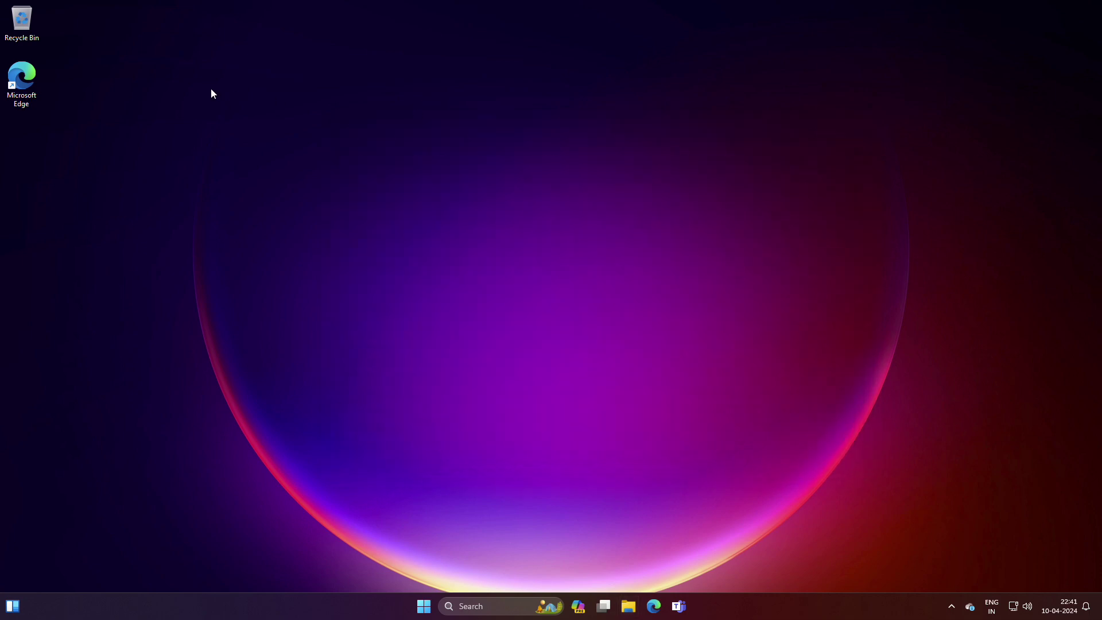
{"action": "double_click", "coordinate": [20, 23]}
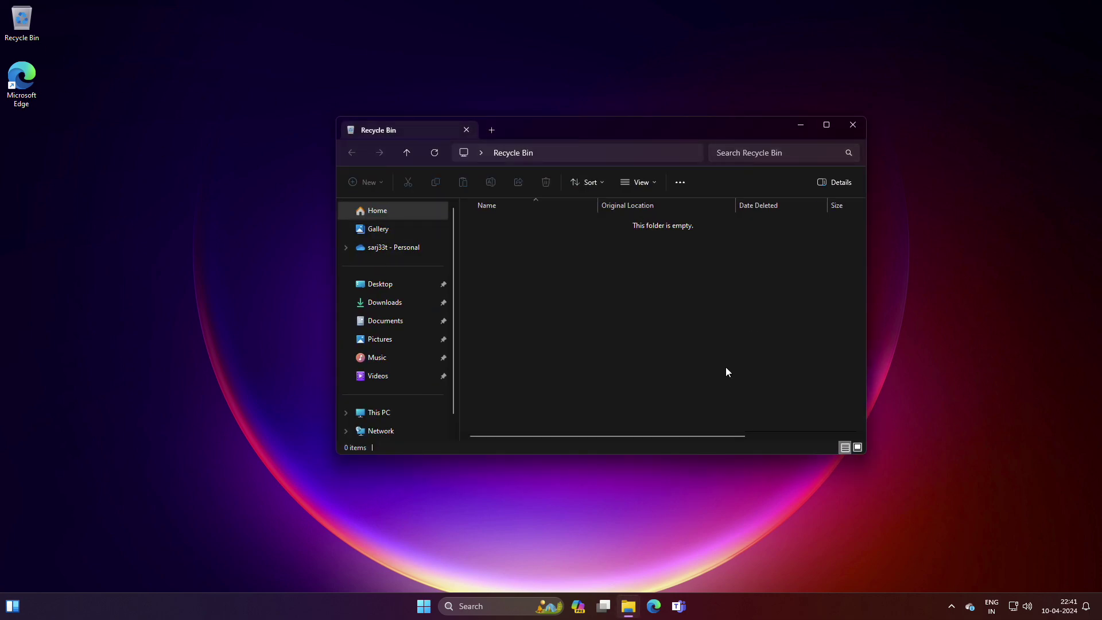
{"action": "left_click", "coordinate": [655, 604]}
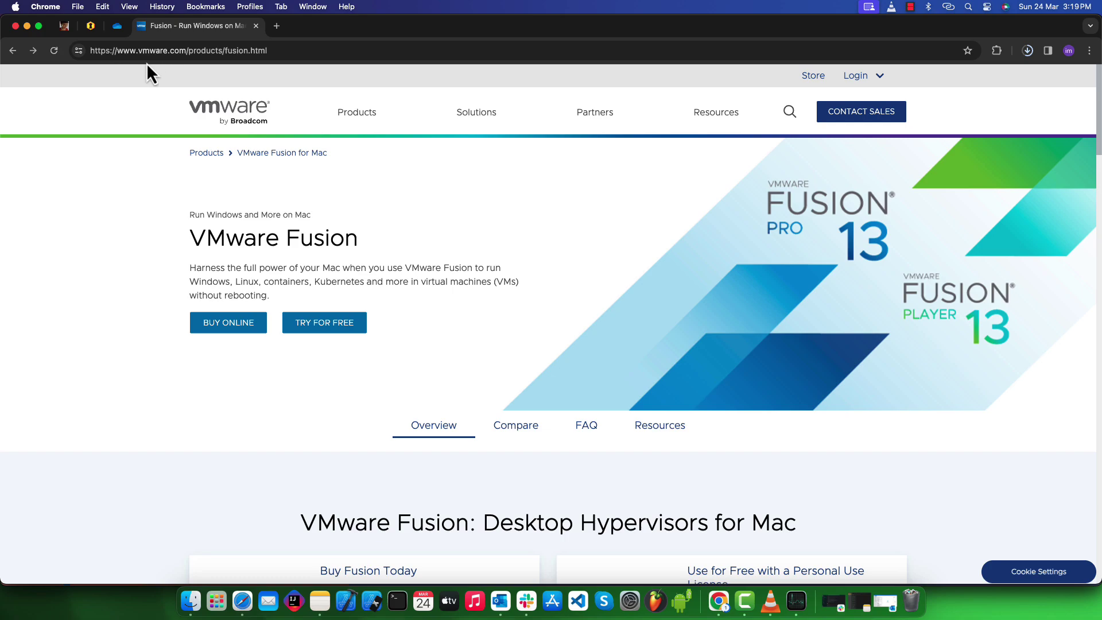
Step: Go to the Fusion free trial page and download Fusion 13 Pro for macOS 12+
{"action": "triple_click", "coordinate": [390, 240]}
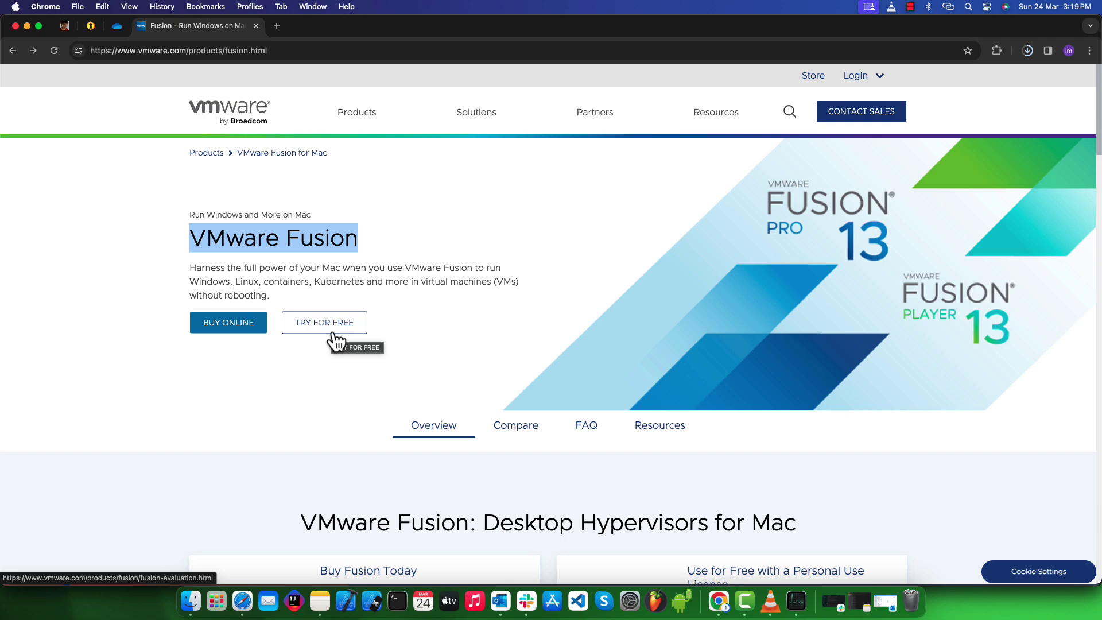
{"action": "left_click", "coordinate": [335, 339]}
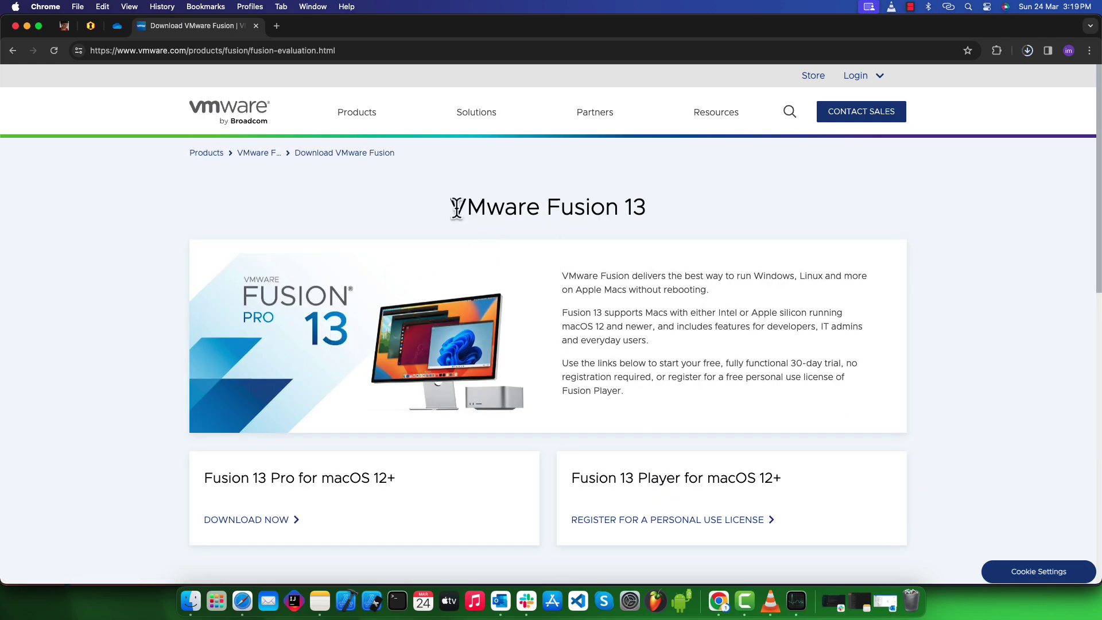
{"action": "left_click_drag", "start_coordinate": [453, 207], "coordinate": [645, 238]}
{"action": "scroll", "coordinate": [270, 373], "scroll_direction": "down", "scroll_amount": 3}
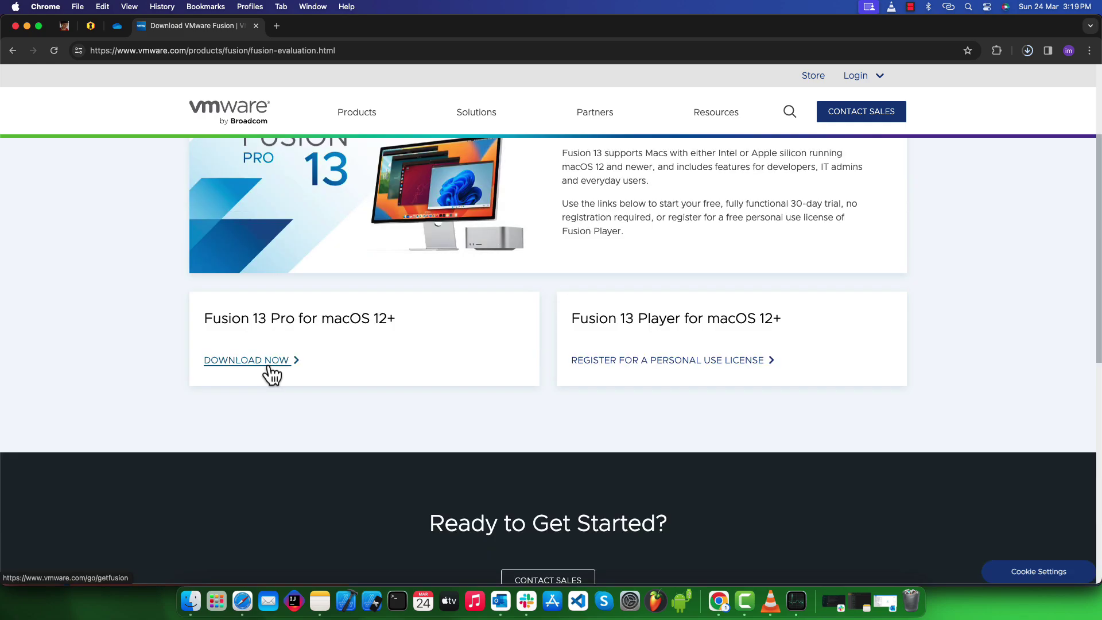
{"action": "left_click", "coordinate": [272, 375]}
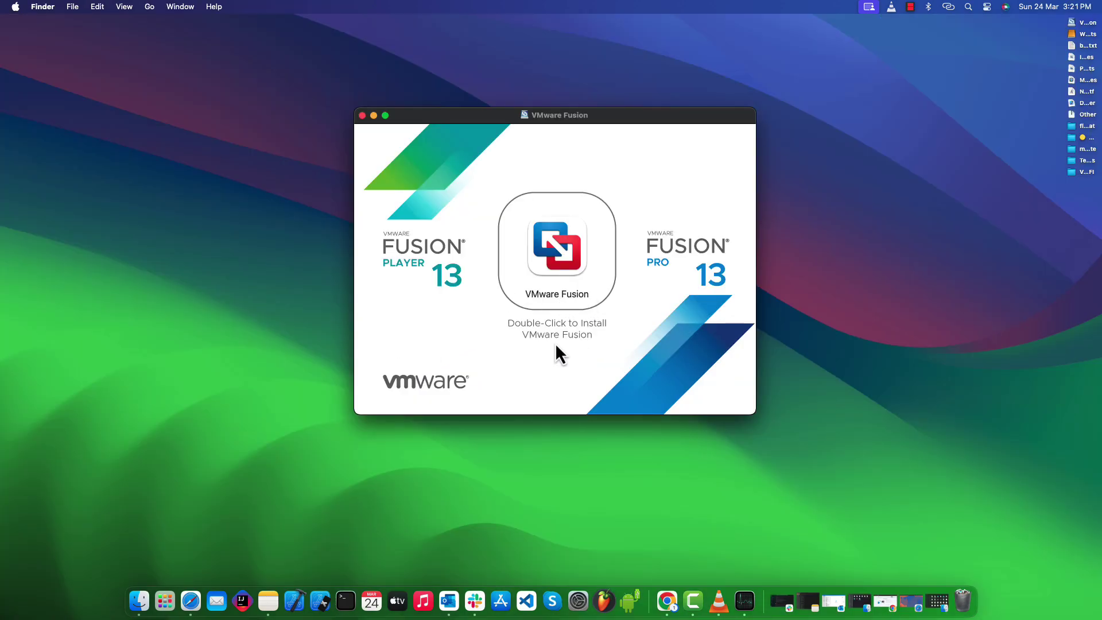
Step: Launch the VMware Fusion installer, approve the downloaded app, and authorize it with the admin password
{"action": "left_click", "coordinate": [560, 259]}
{"action": "double_click", "coordinate": [566, 265]}
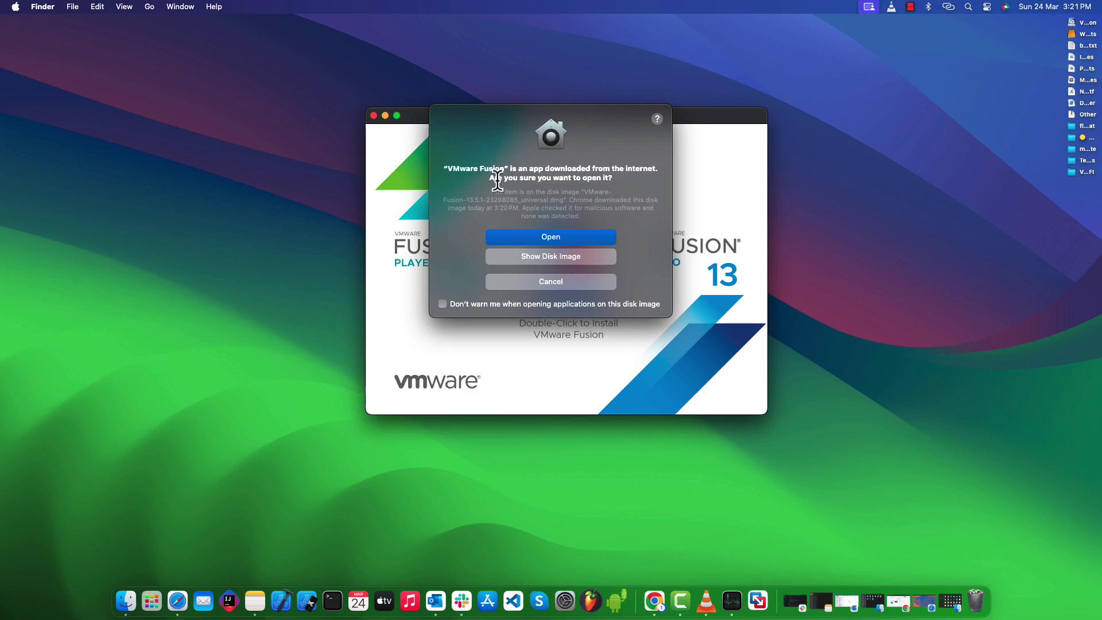
{"action": "left_click", "coordinate": [532, 232]}
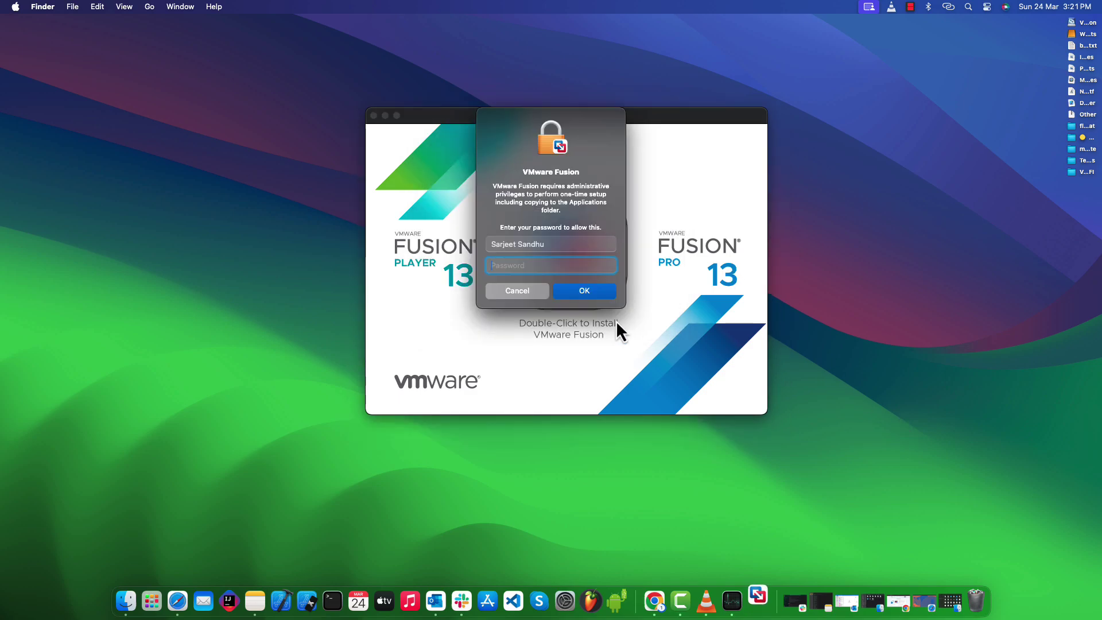
{"action": "type", "text": "***"}
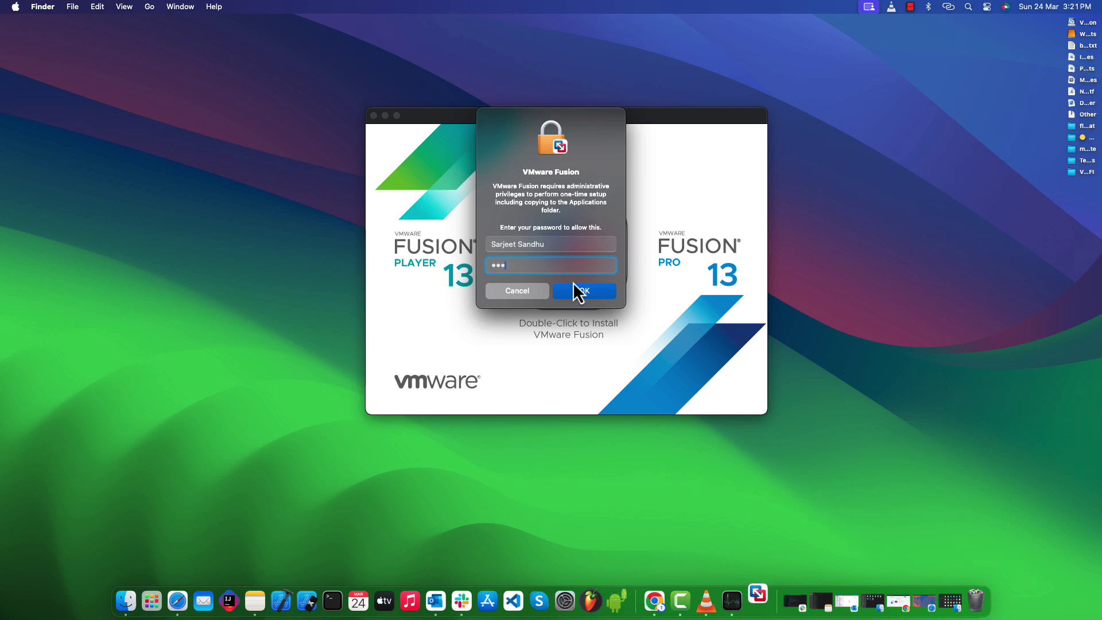
{"action": "type", "text": "*****"}
{"action": "left_click", "coordinate": [573, 285]}
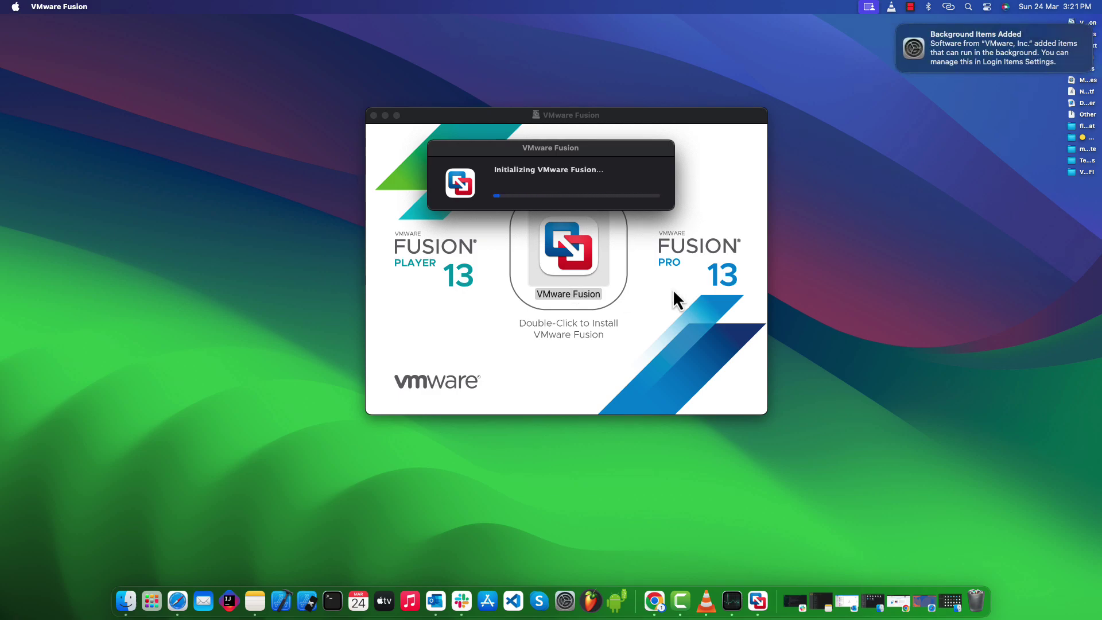
{"action": "mouse_move", "coordinate": [953, 41]}
{"action": "left_click", "coordinate": [896, 29]}
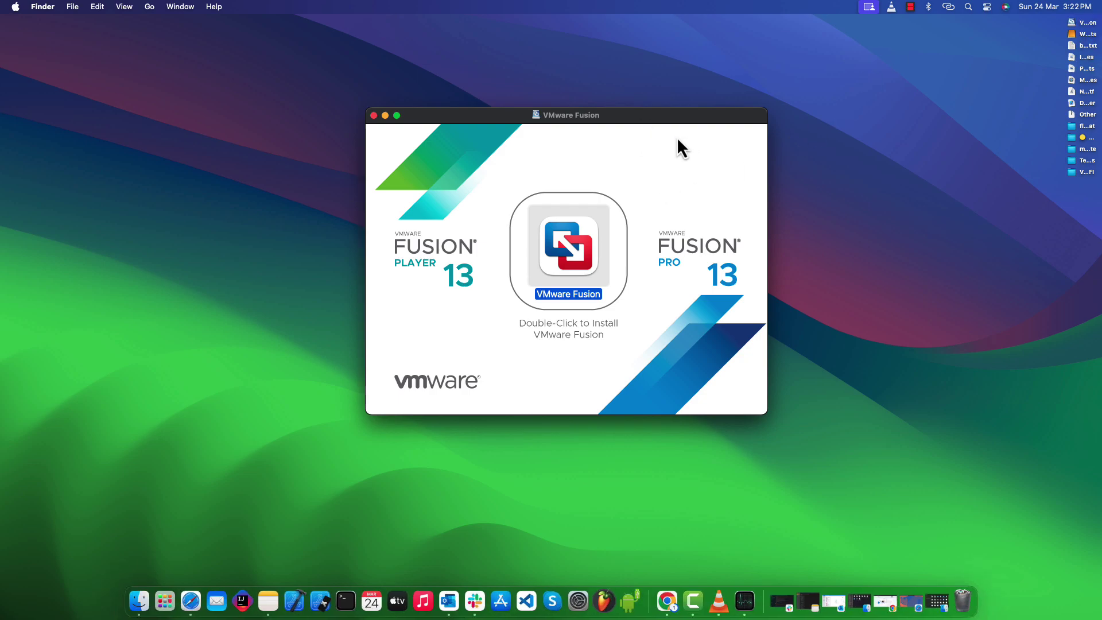
{"action": "left_click_drag", "start_coordinate": [655, 119], "coordinate": [664, 118]}
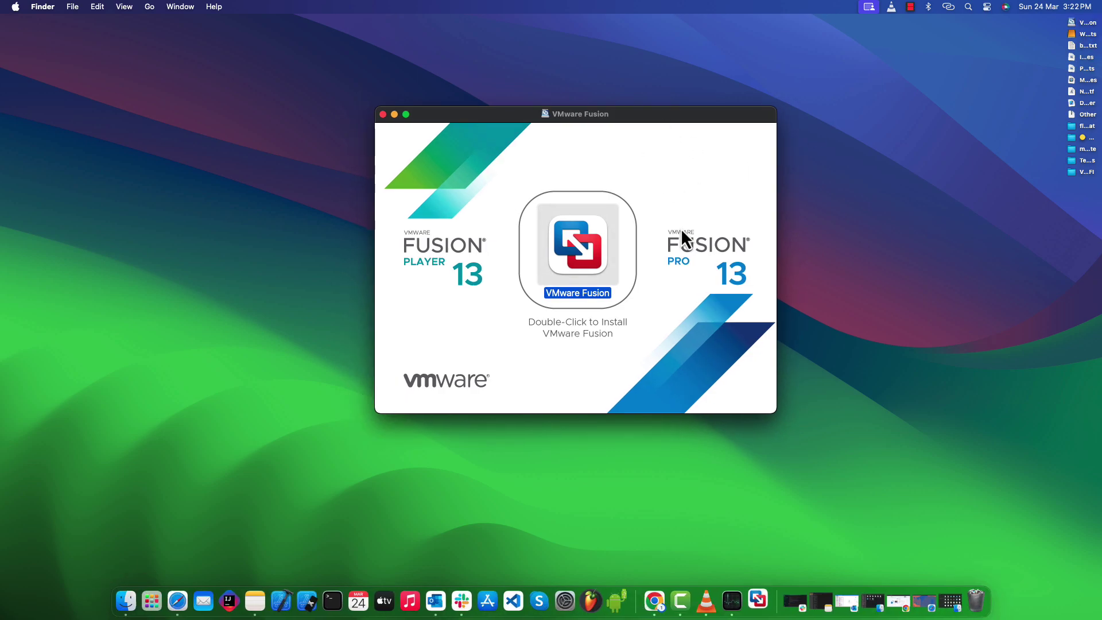
Step: Agree to the Fusion 13 license terms and choose Get a Free License Key
{"action": "left_click", "coordinate": [395, 115]}
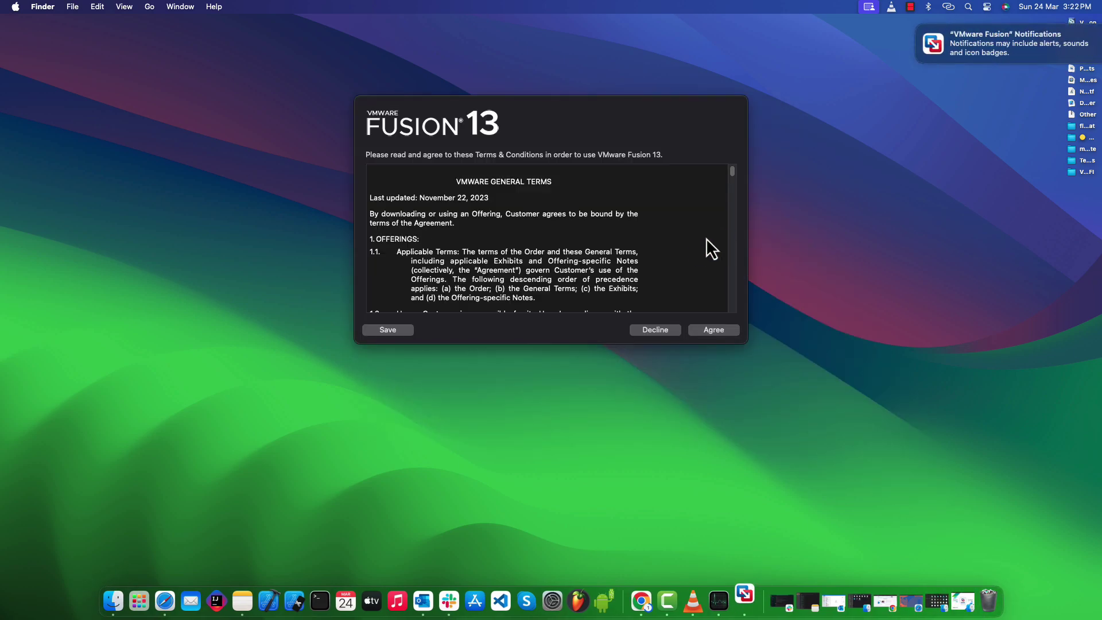
{"action": "left_click_drag", "start_coordinate": [555, 120], "coordinate": [545, 137]}
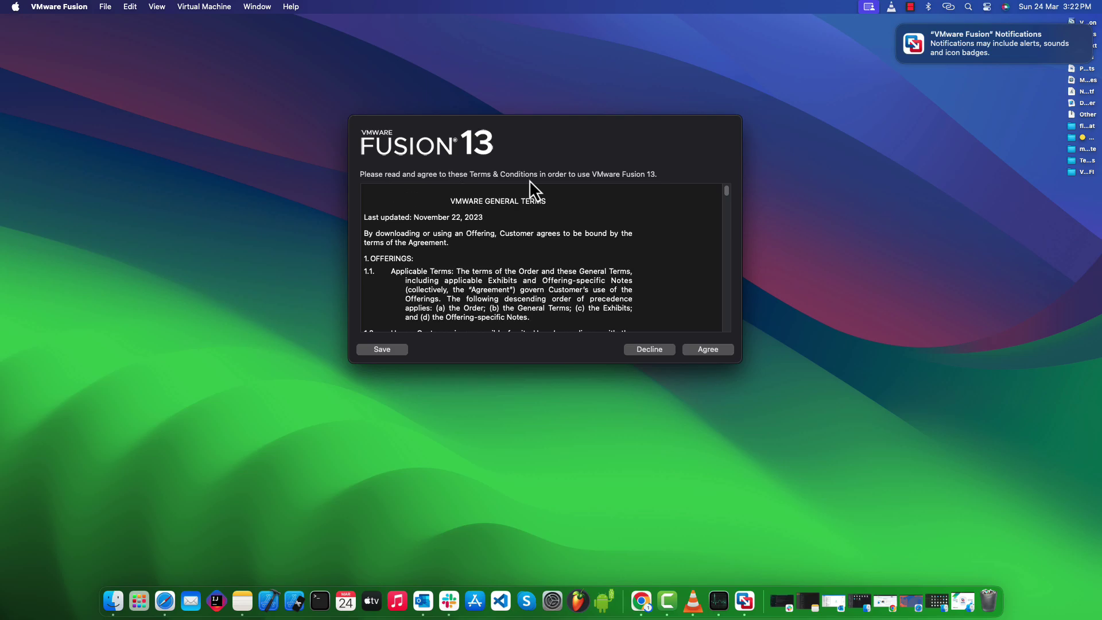
{"action": "scroll", "coordinate": [669, 268], "scroll_direction": "down", "scroll_amount": 10}
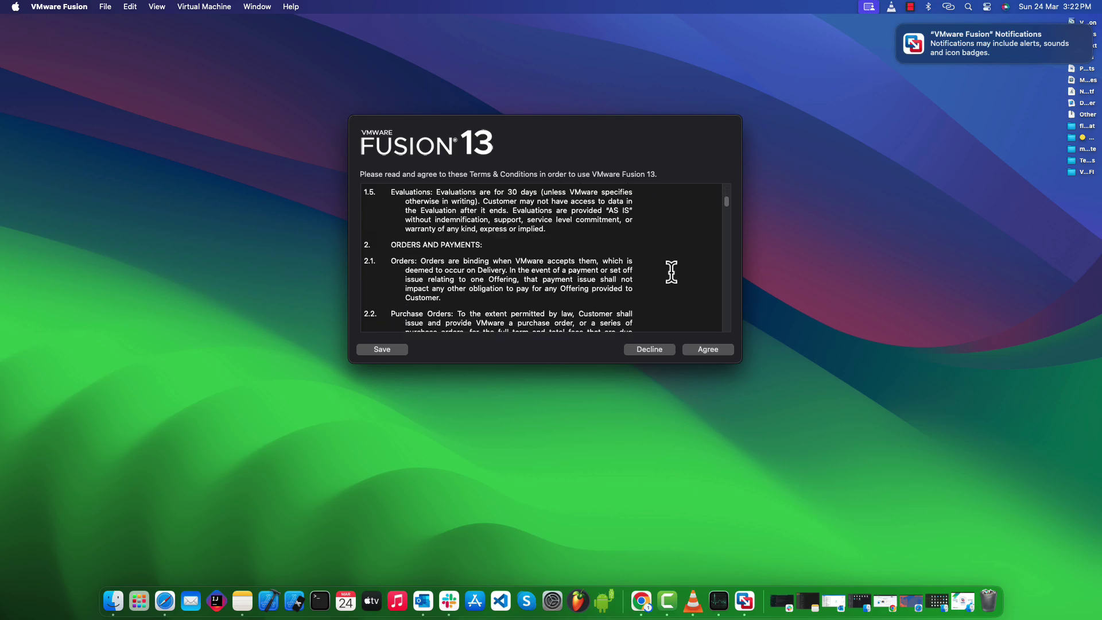
{"action": "left_click_drag", "start_coordinate": [728, 205], "coordinate": [725, 332]}
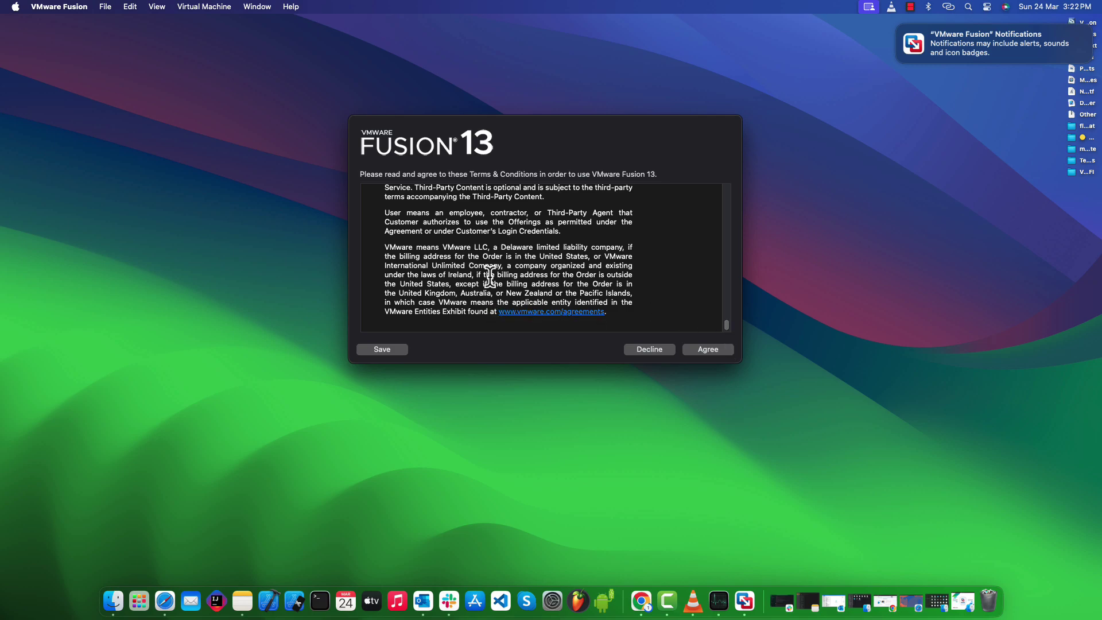
{"action": "left_click", "coordinate": [718, 351]}
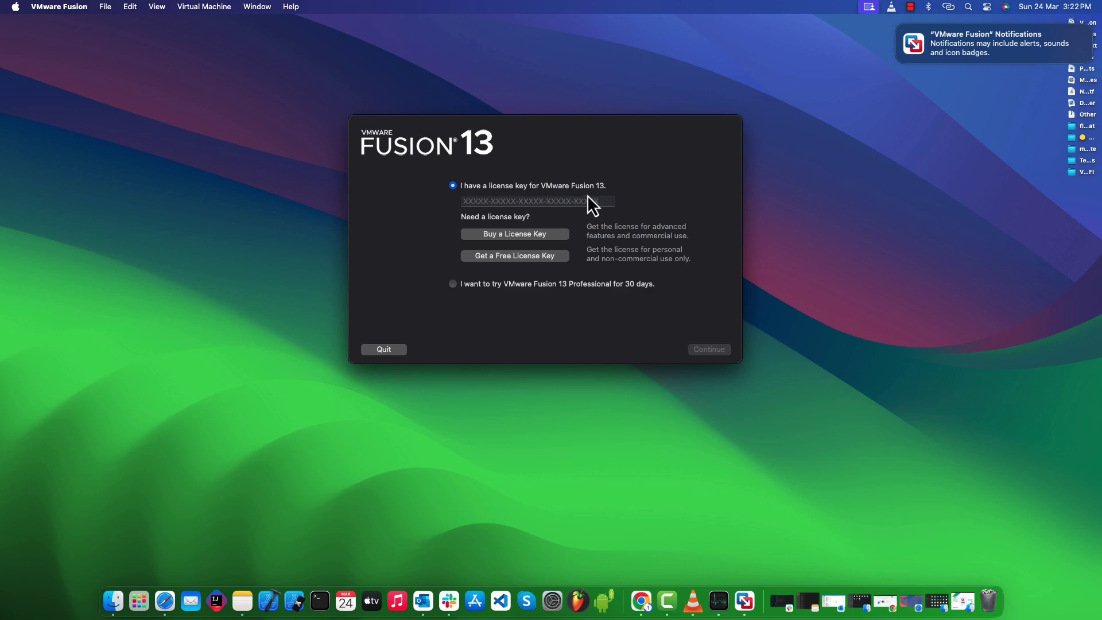
{"action": "left_click", "coordinate": [468, 201]}
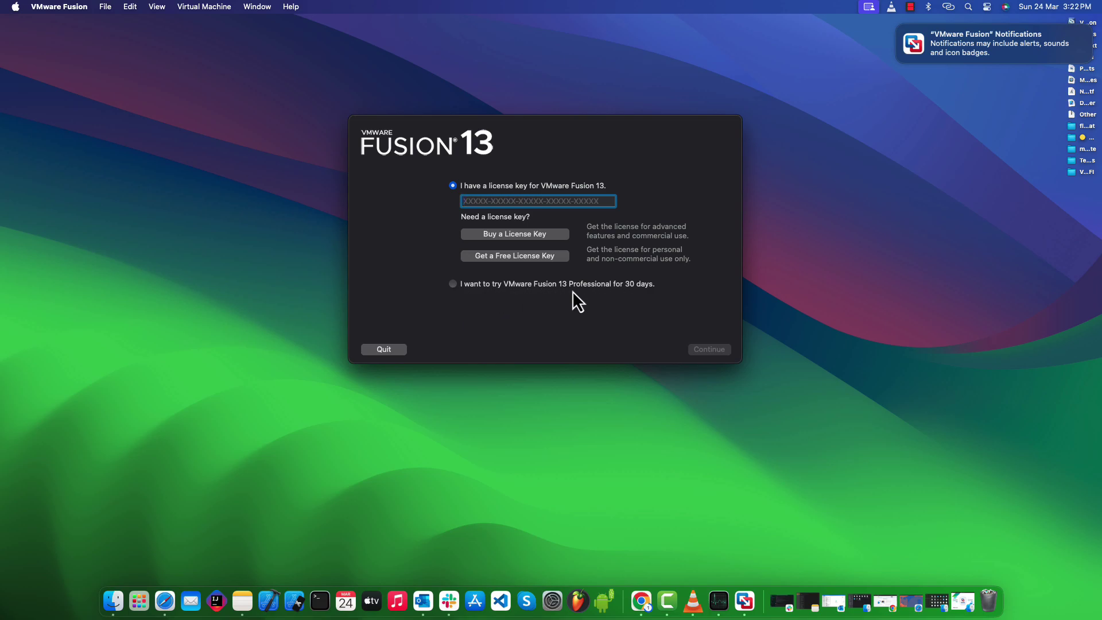
{"action": "left_click", "coordinate": [506, 256]}
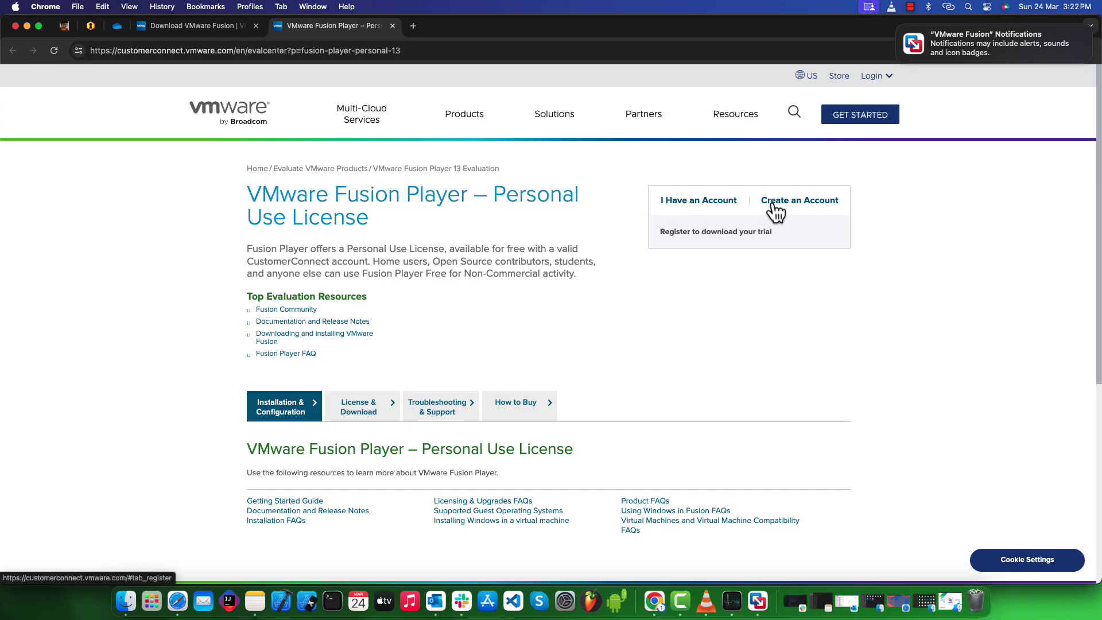
Step: Start a new Customer Connect account and fill in the registration e-mail and phone number
{"action": "left_click", "coordinate": [359, 406]}
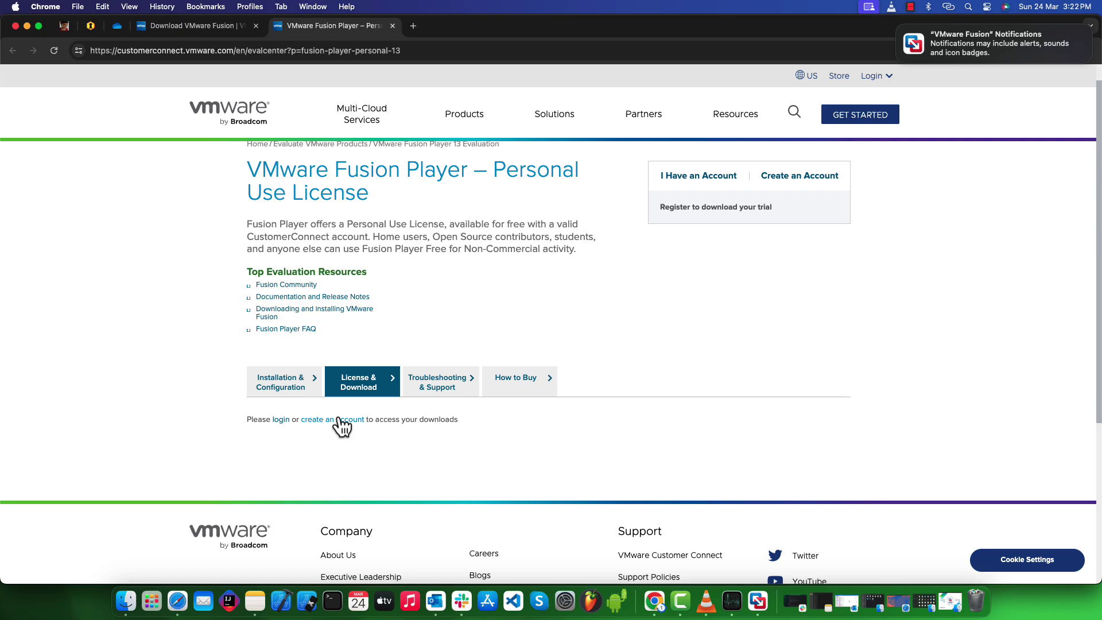
{"action": "left_click", "coordinate": [339, 419]}
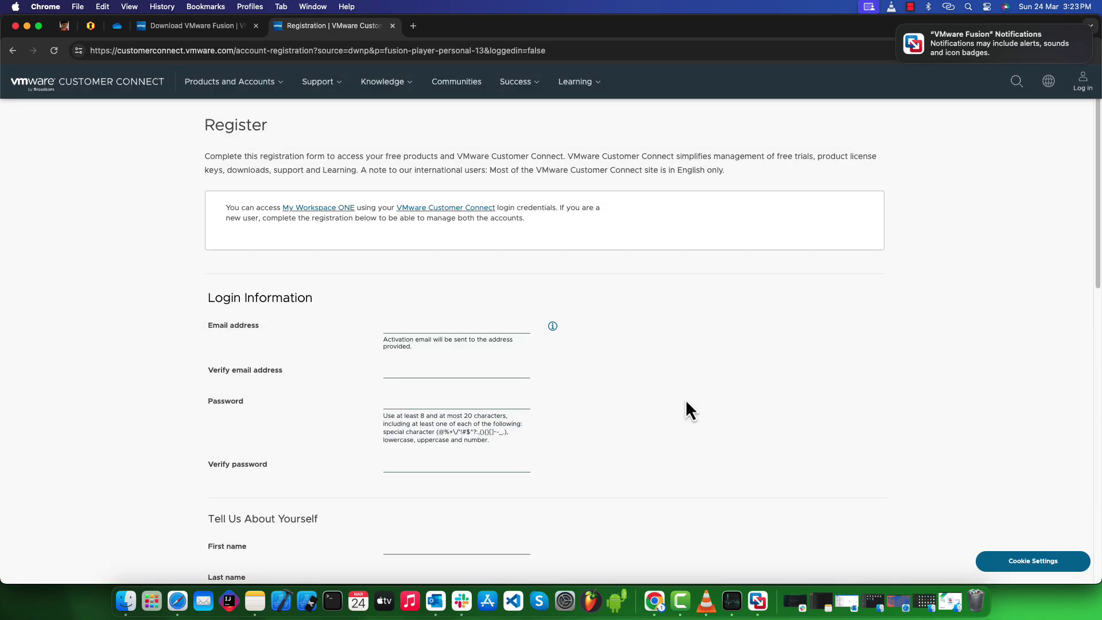
{"action": "left_click", "coordinate": [457, 335]}
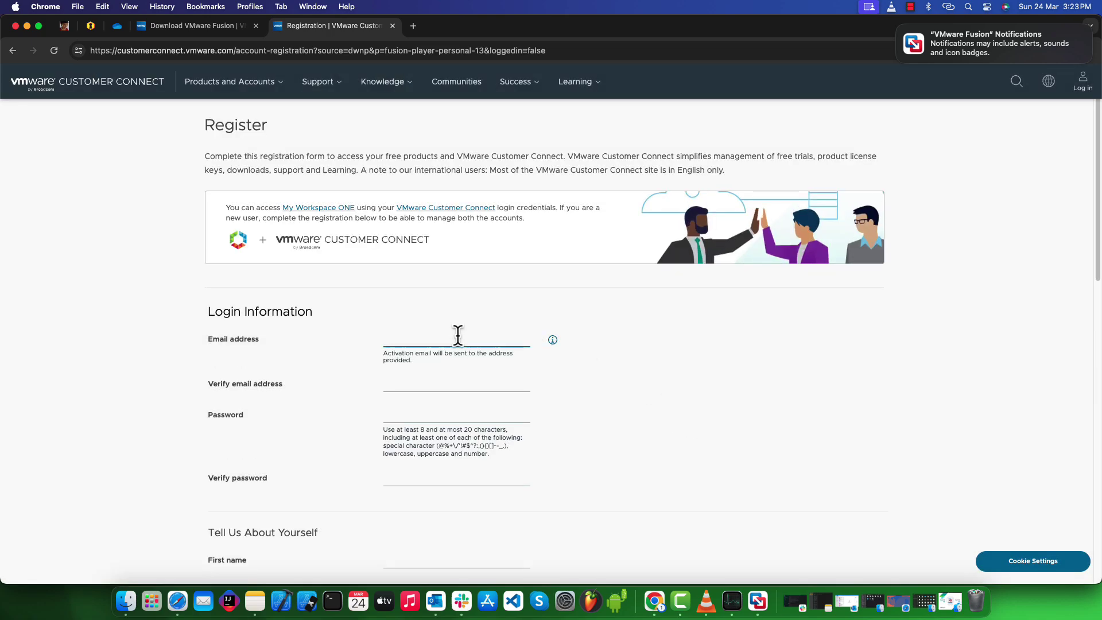
{"action": "triple_click", "coordinate": [457, 337]}
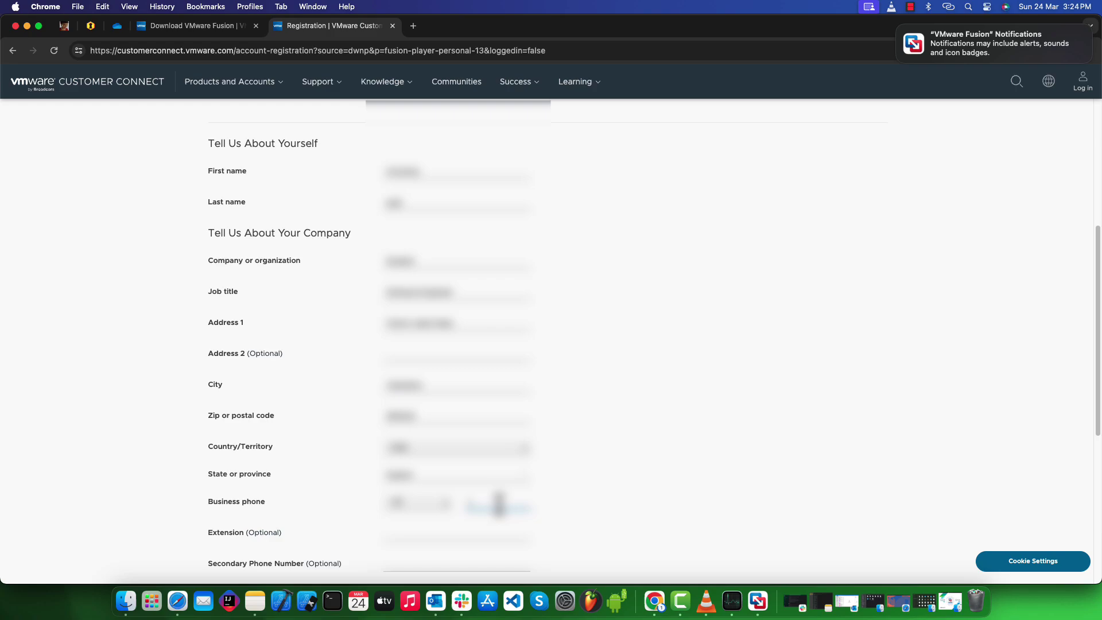
{"action": "scroll", "coordinate": [497, 504], "scroll_direction": "down", "scroll_amount": 2}
{"action": "scroll", "coordinate": [489, 499], "scroll_direction": "down", "scroll_amount": 2}
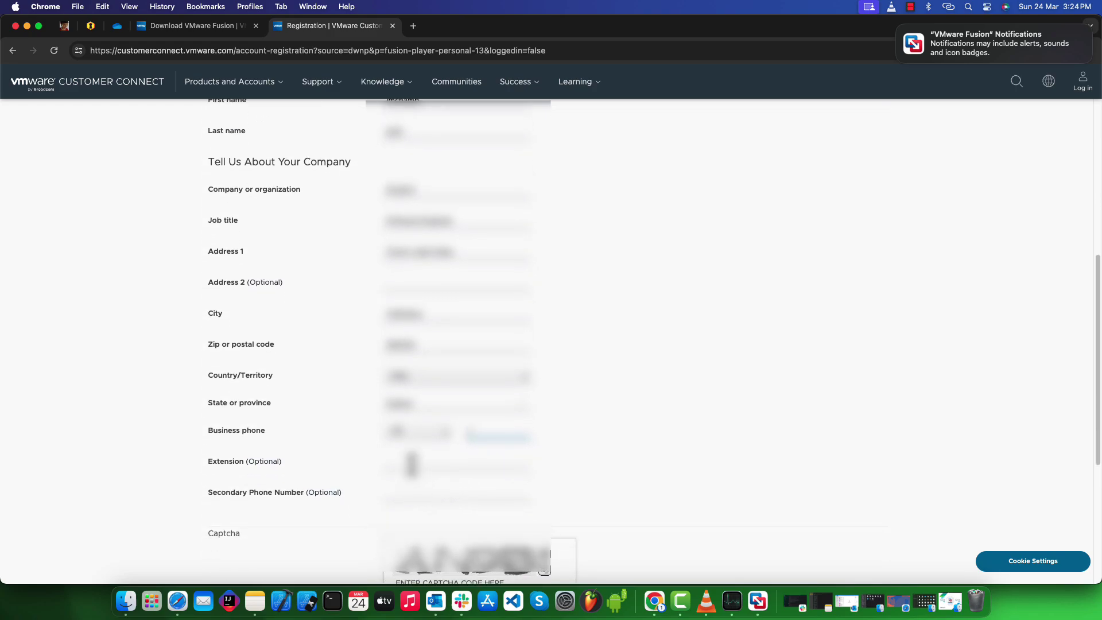
{"action": "type", "text": "5551234567"}
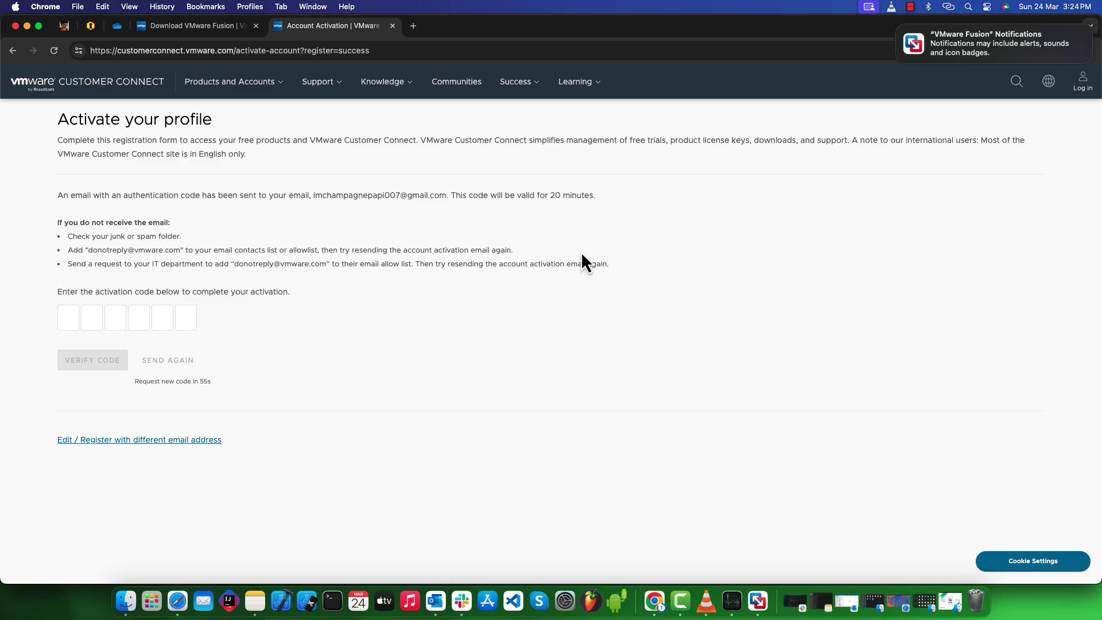
Step: Paste the emailed activation code, verify it, and continue to Customer Connect
{"action": "left_click", "coordinate": [76, 320]}
{"action": "key", "text": "super+v"}
{"action": "left_click", "coordinate": [91, 360]}
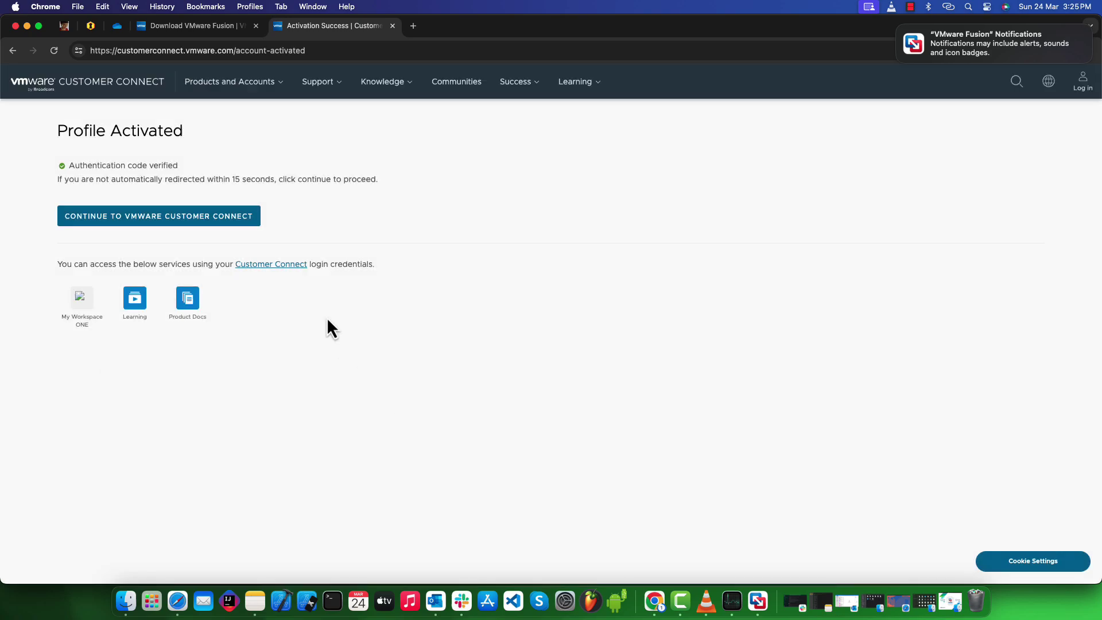
{"action": "left_click", "coordinate": [169, 219]}
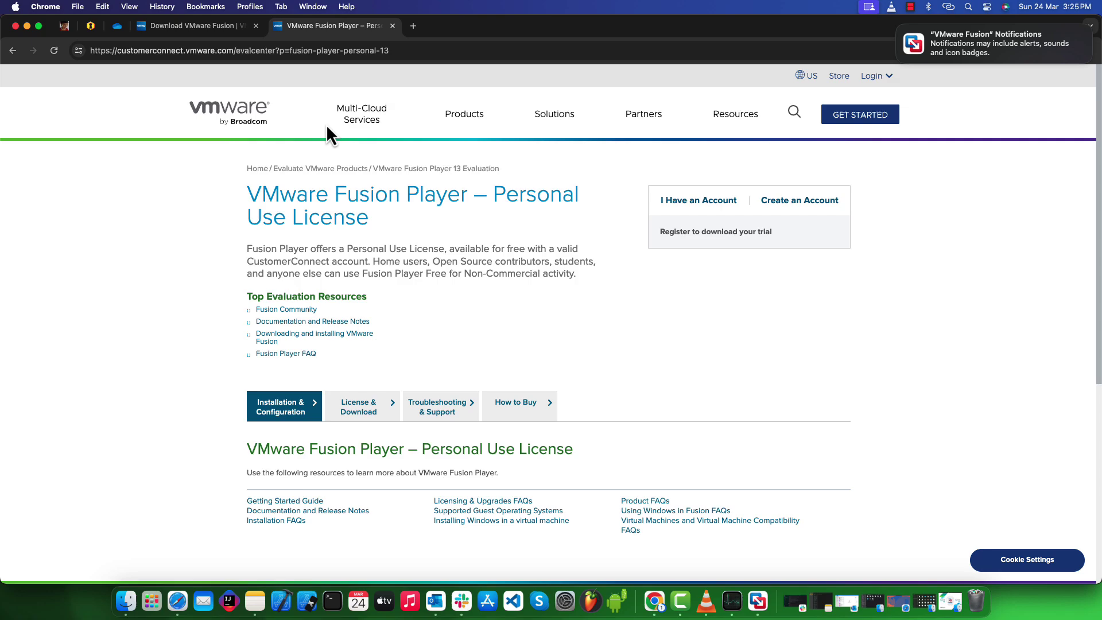
Step: Sign in with the saved credentials to reach the Fusion Player personal-use license key
{"action": "left_click", "coordinate": [345, 406]}
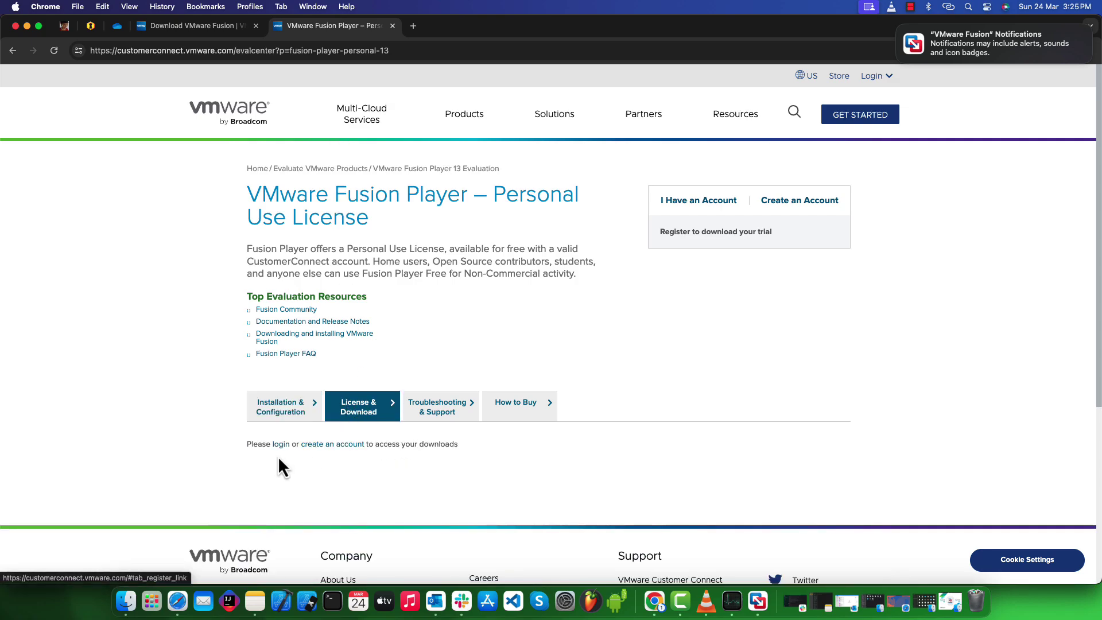
{"action": "left_click", "coordinate": [343, 322]}
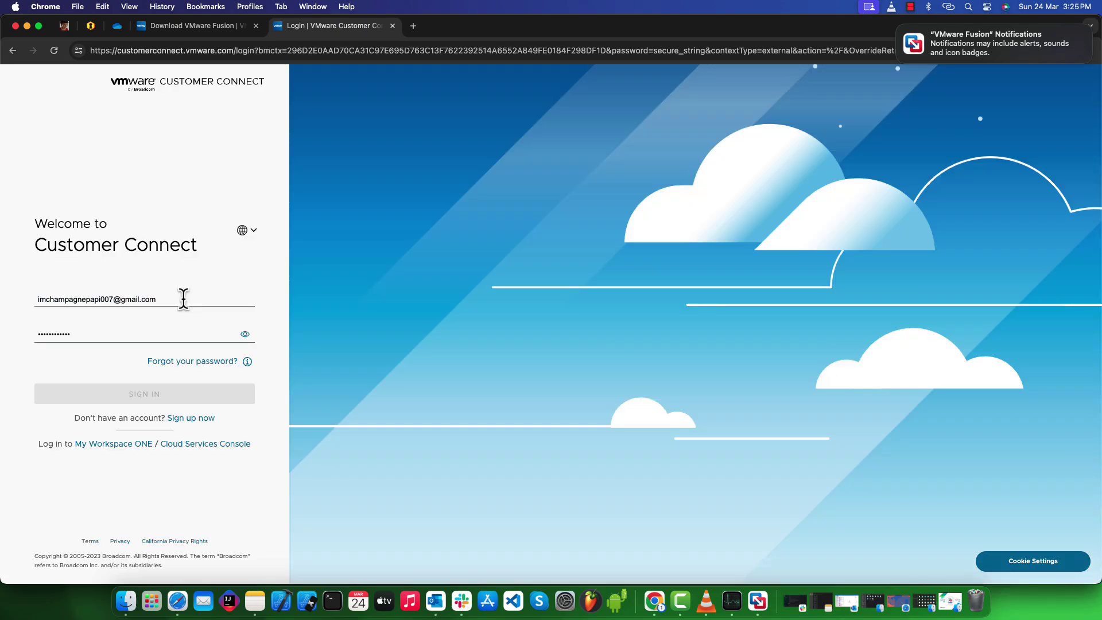
{"action": "left_click", "coordinate": [181, 297]}
{"action": "left_click", "coordinate": [202, 283]}
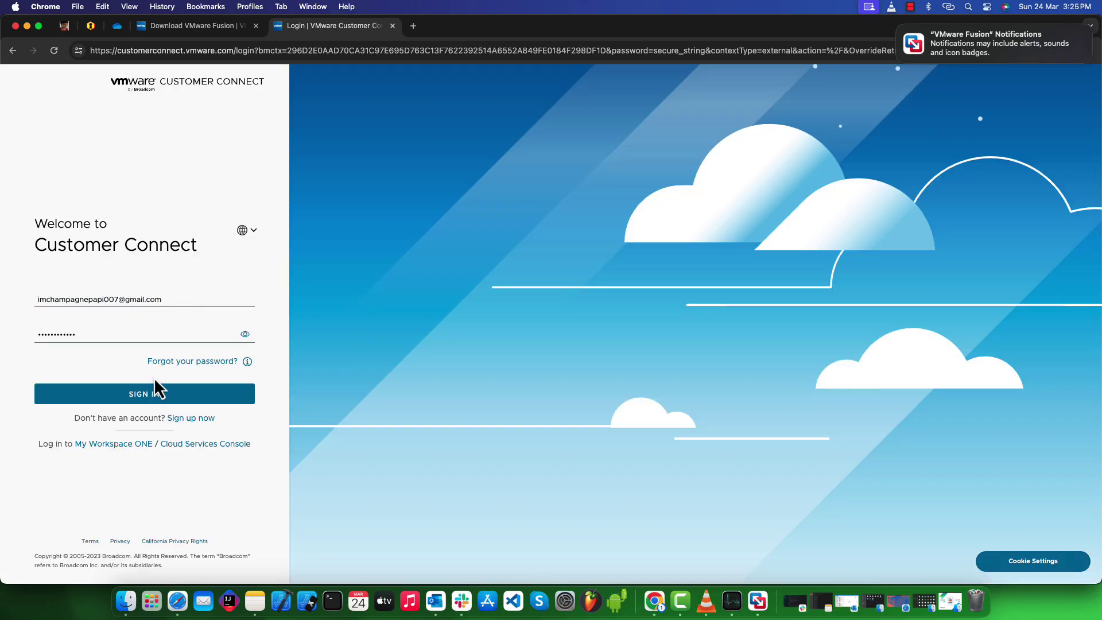
{"action": "left_click", "coordinate": [144, 393]}
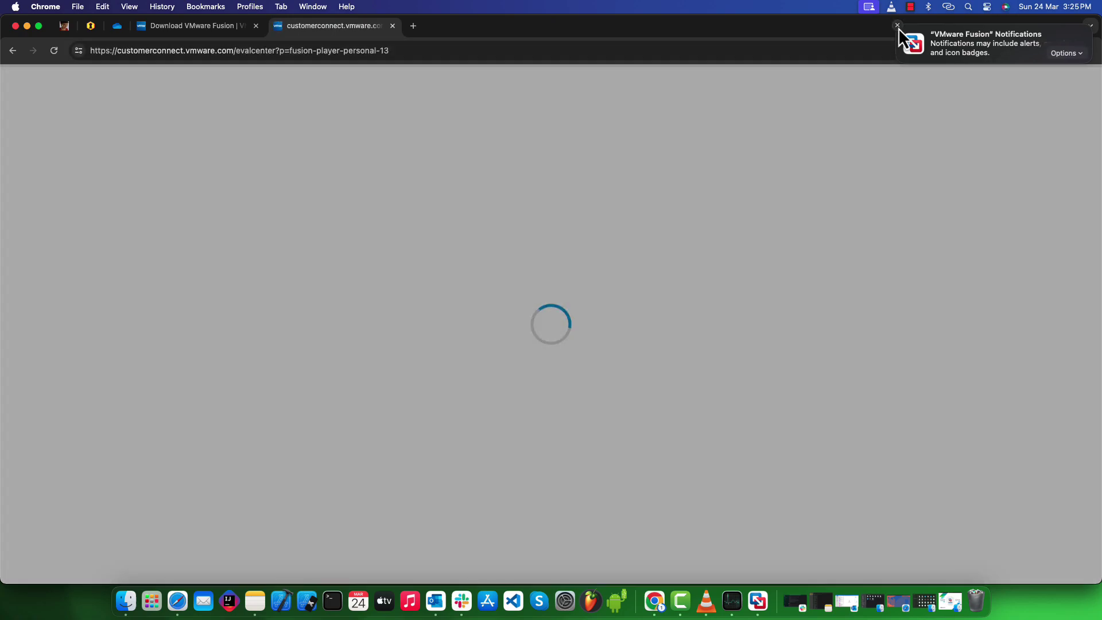
{"action": "left_click", "coordinate": [897, 27]}
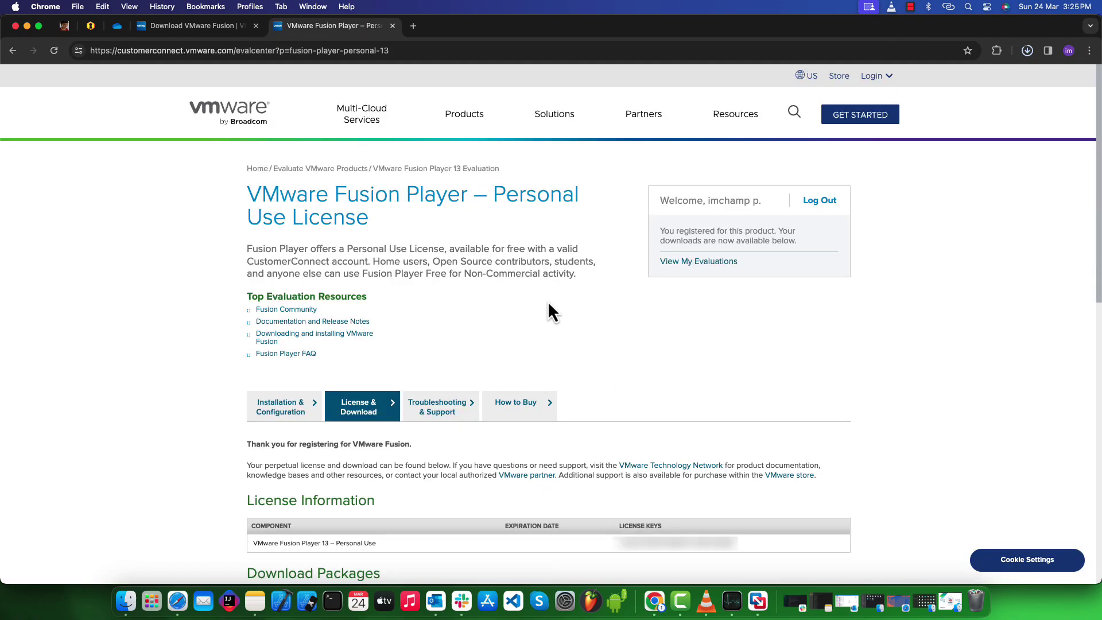
Step: Paste the personal-use license key into the Fusion dialog and finish licensing
{"action": "scroll", "coordinate": [548, 313], "scroll_direction": "down", "scroll_amount": 5}
{"action": "left_click", "coordinate": [758, 601]}
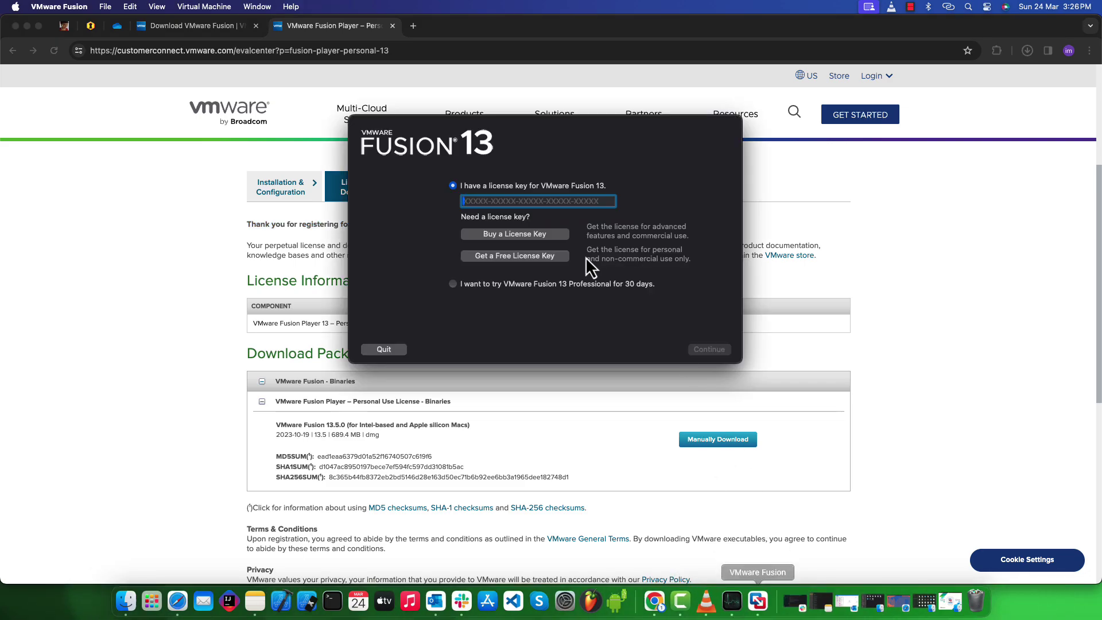
{"action": "key", "text": "super+v"}
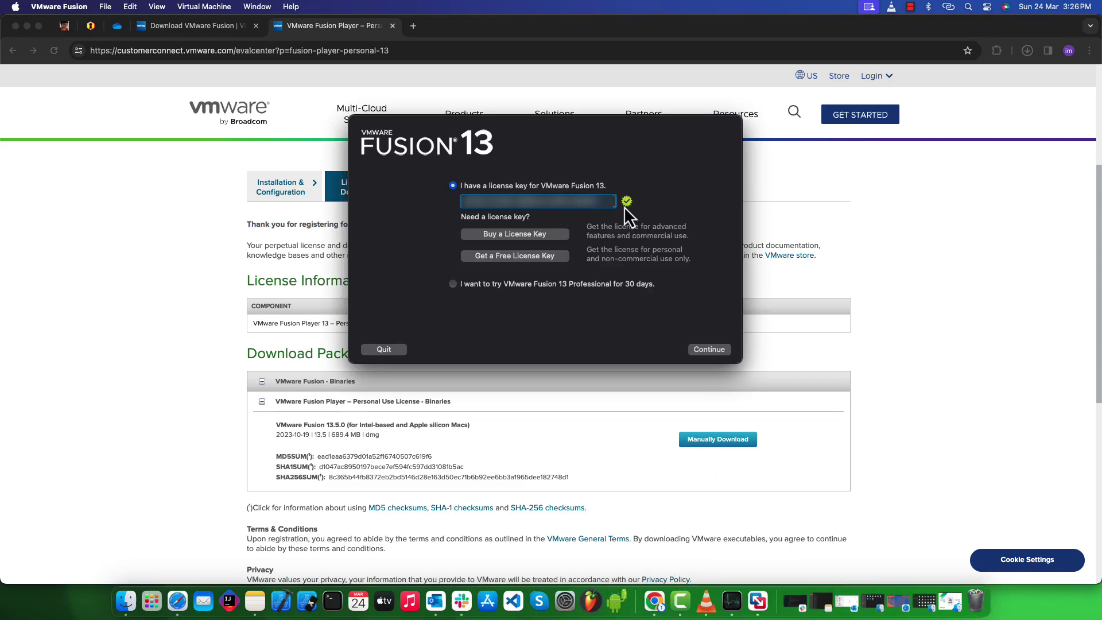
{"action": "left_click", "coordinate": [698, 351]}
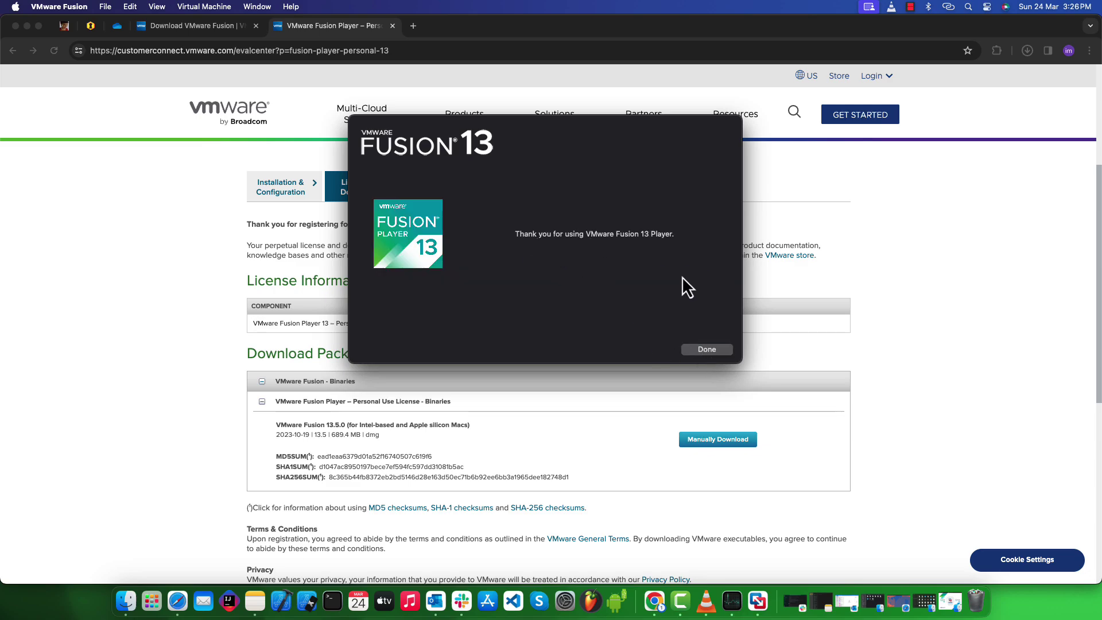
{"action": "left_click", "coordinate": [697, 352]}
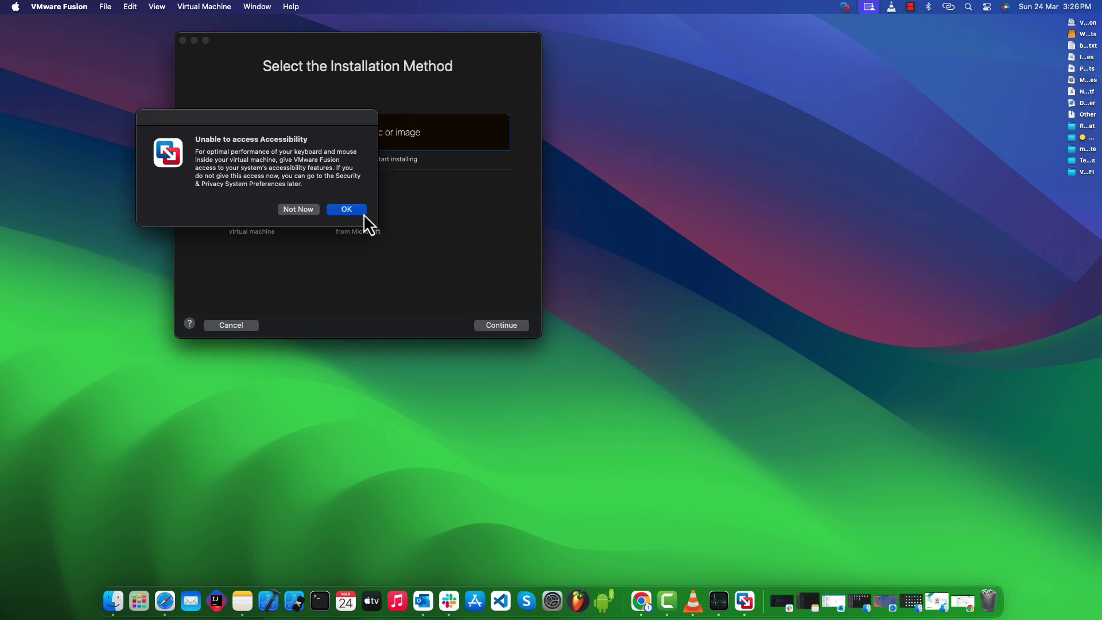
Step: Switch on VMware Fusion under Accessibility, approve it with the admin password, and minimize System Settings
{"action": "left_click", "coordinate": [346, 210]}
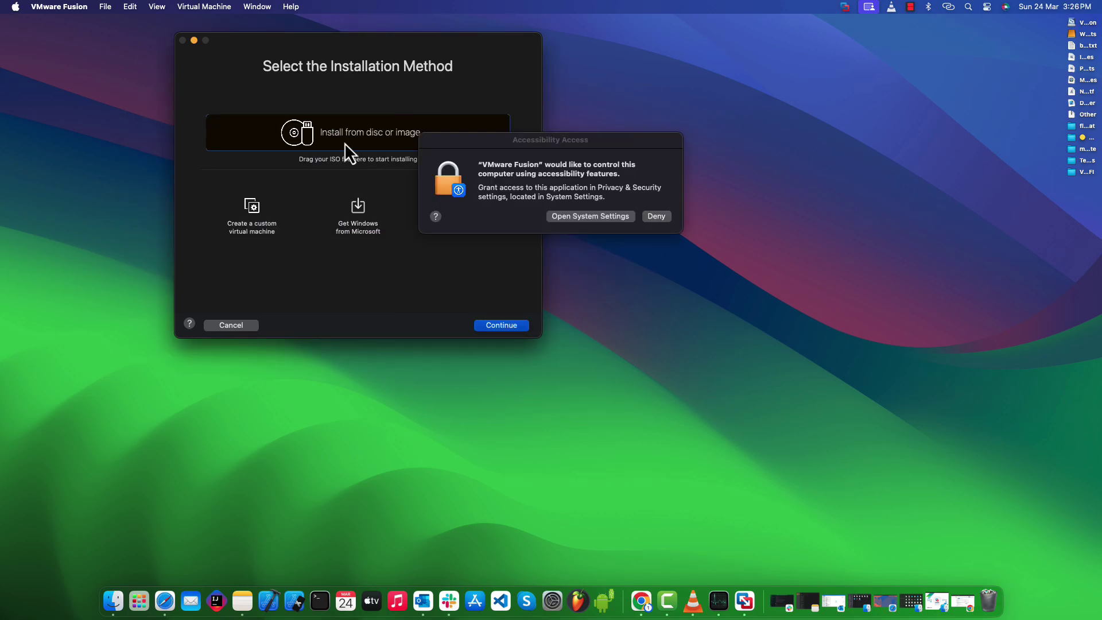
{"action": "left_click", "coordinate": [627, 218]}
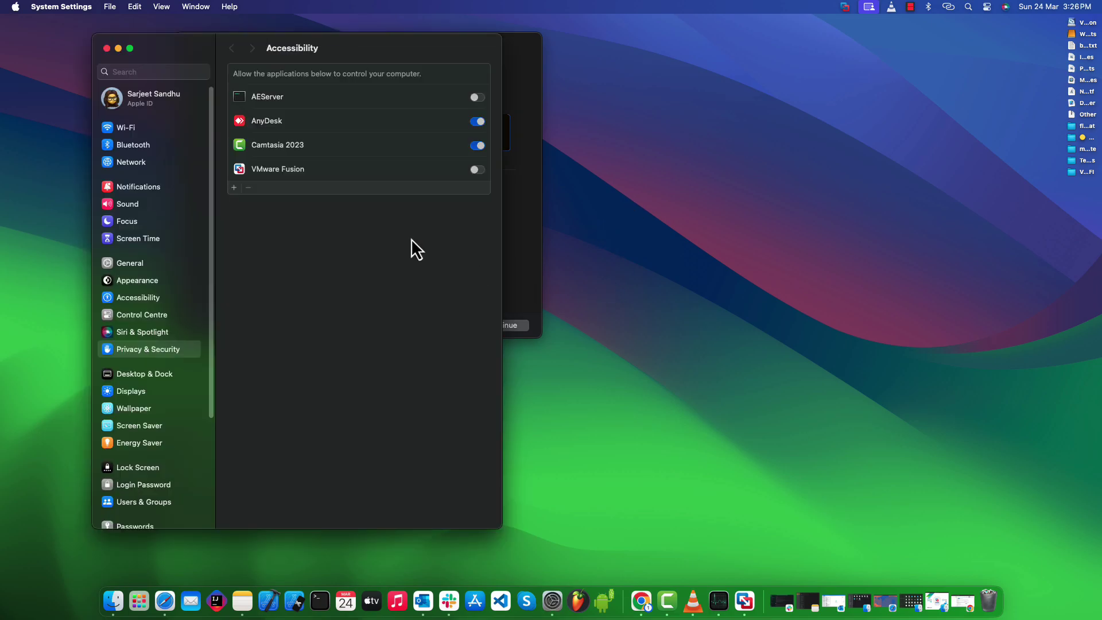
{"action": "left_click", "coordinate": [480, 174]}
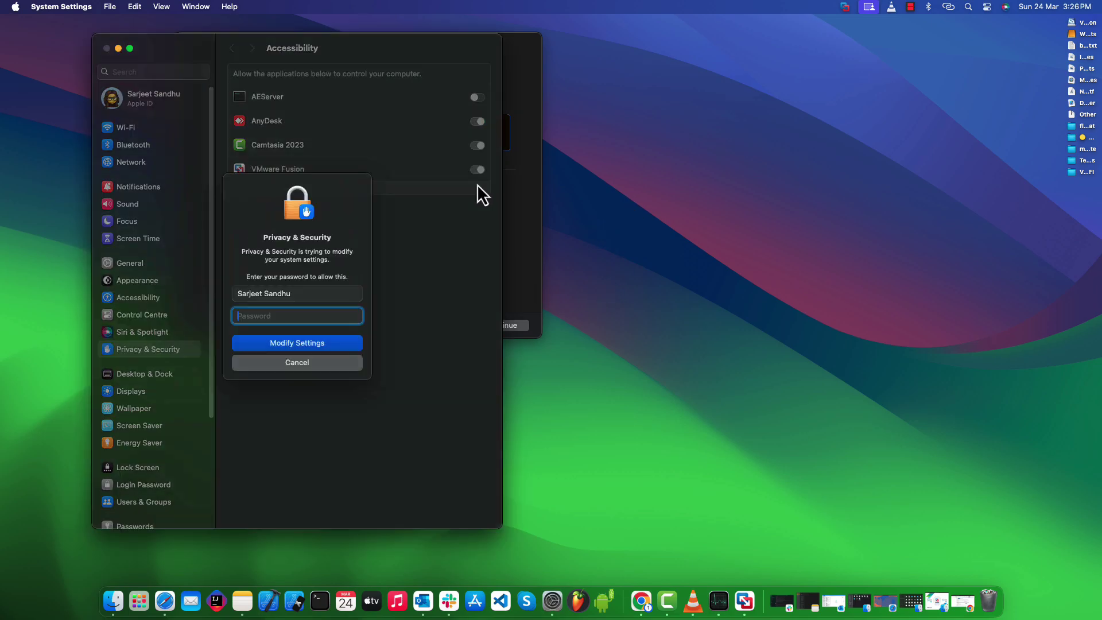
{"action": "type", "text": "••"}
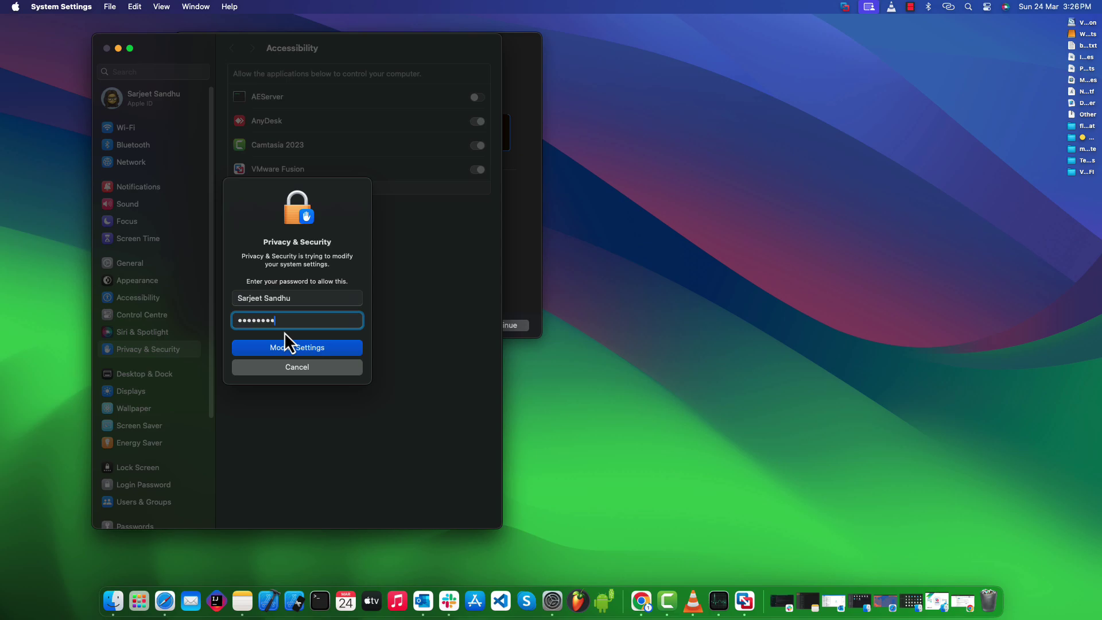
{"action": "key", "text": "Return"}
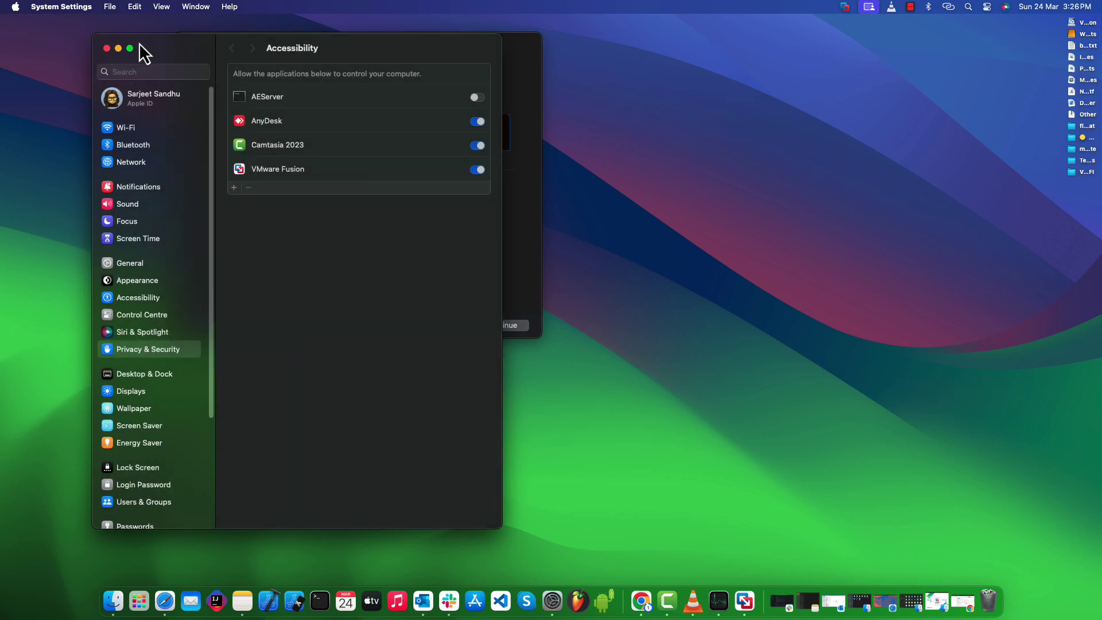
{"action": "left_click", "coordinate": [120, 48]}
Step: Drop Windows-ARM.iso onto the installation-method window and centre the New Virtual Machine dialog
{"action": "left_click_drag", "start_coordinate": [353, 54], "coordinate": [594, 100]}
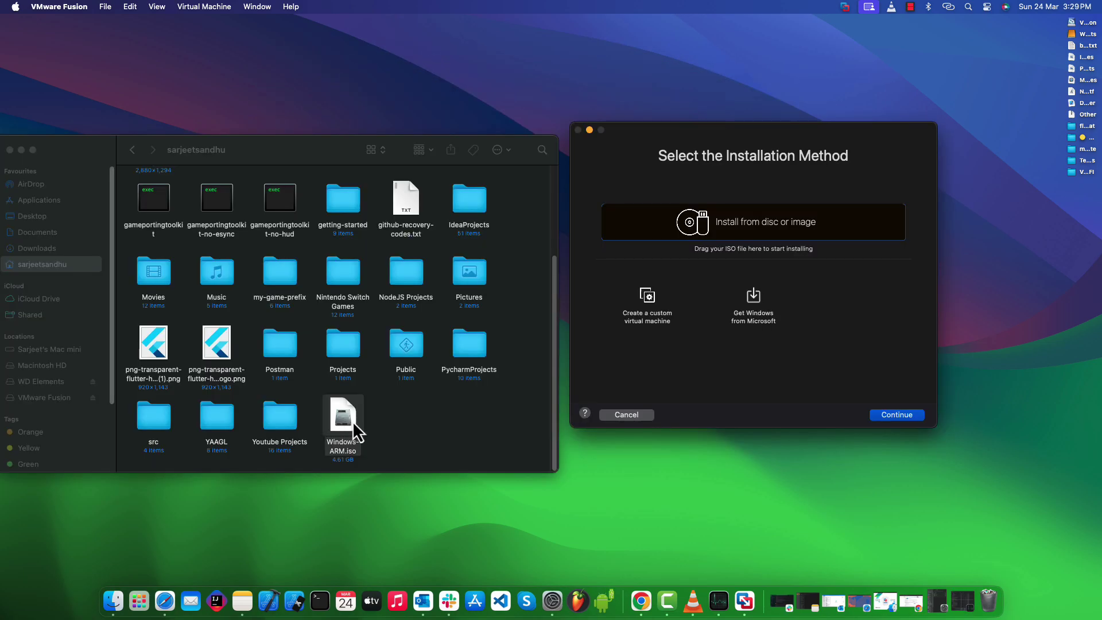
{"action": "left_click_drag", "start_coordinate": [353, 421], "coordinate": [752, 228]}
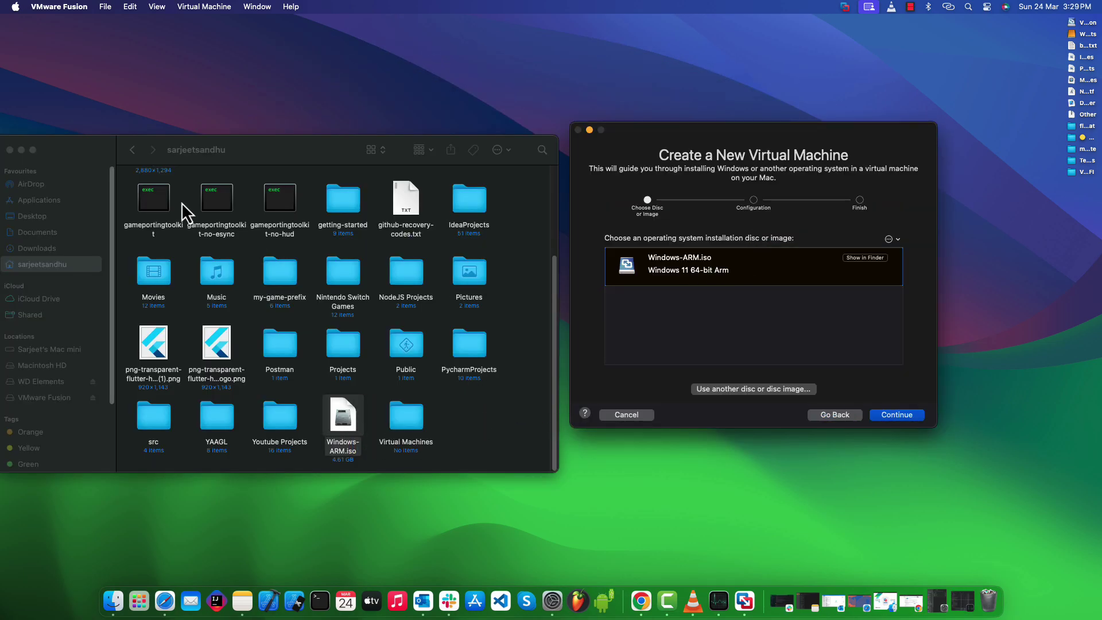
{"action": "left_click", "coordinate": [22, 149]}
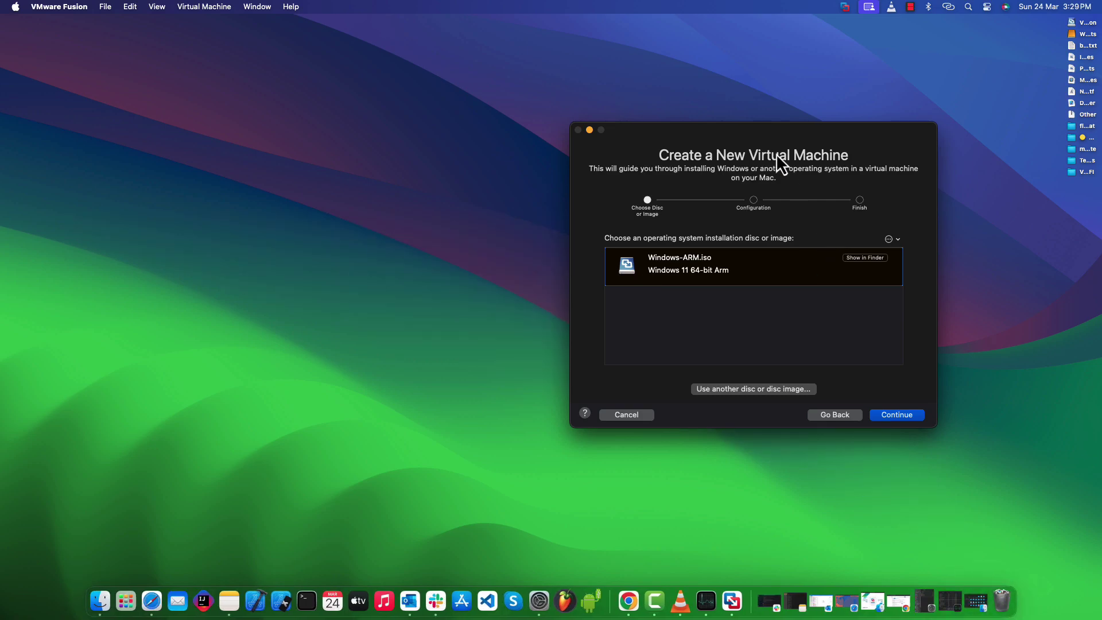
{"action": "left_click_drag", "start_coordinate": [725, 141], "coordinate": [531, 138]}
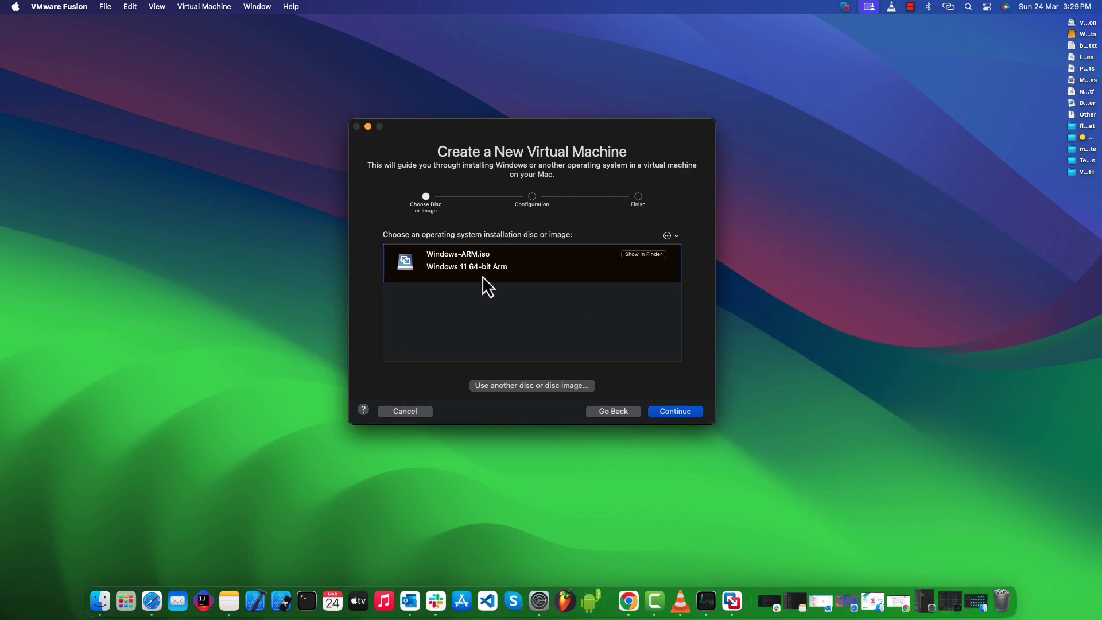
Step: Place Activity Monitor beside the Fusion wizard in Memory view, showing 14.03 GB of 32 GB used
{"action": "left_click", "coordinate": [924, 601]}
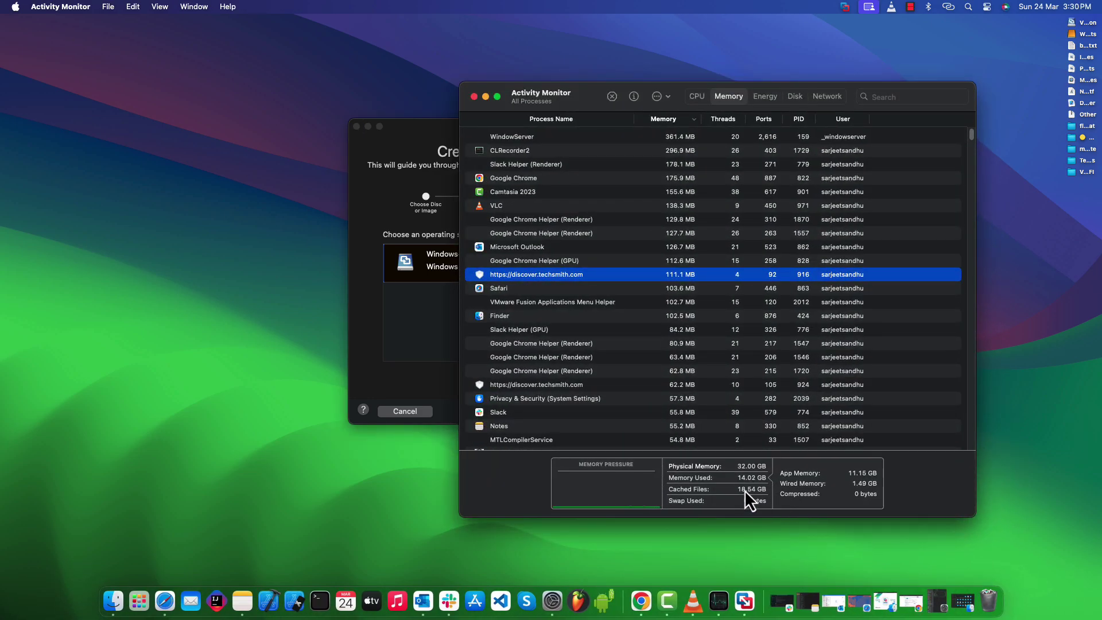
{"action": "left_click", "coordinate": [695, 95]}
{"action": "left_click_drag", "start_coordinate": [591, 92], "coordinate": [609, 101]}
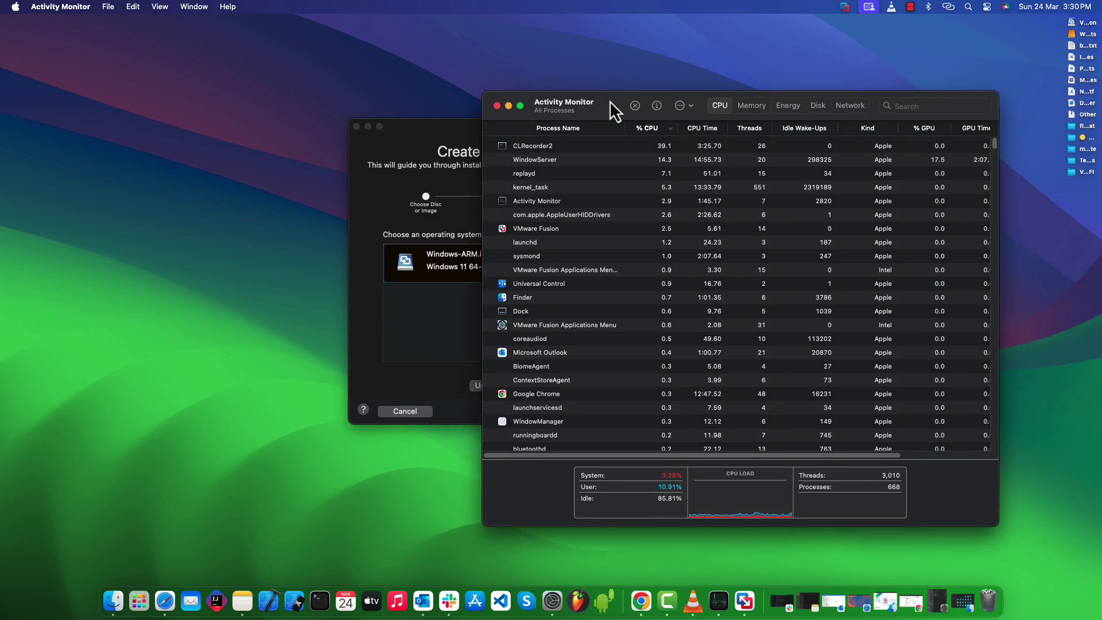
{"action": "left_click_drag", "start_coordinate": [483, 93], "coordinate": [595, 198]}
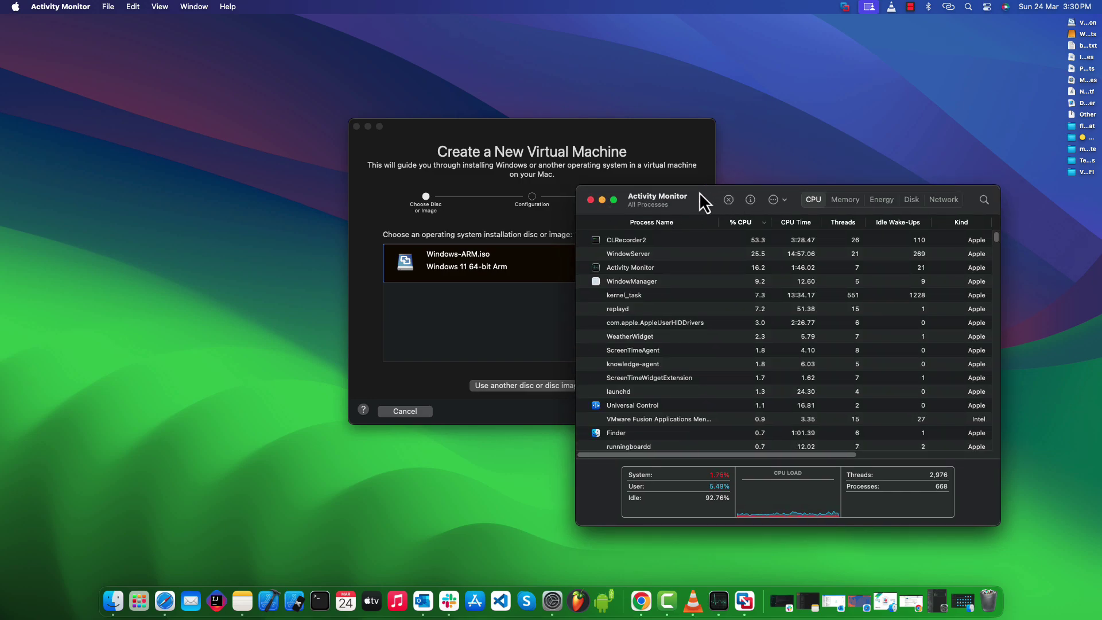
{"action": "left_click_drag", "start_coordinate": [699, 191], "coordinate": [753, 189]}
{"action": "left_click_drag", "start_coordinate": [603, 123], "coordinate": [406, 135]}
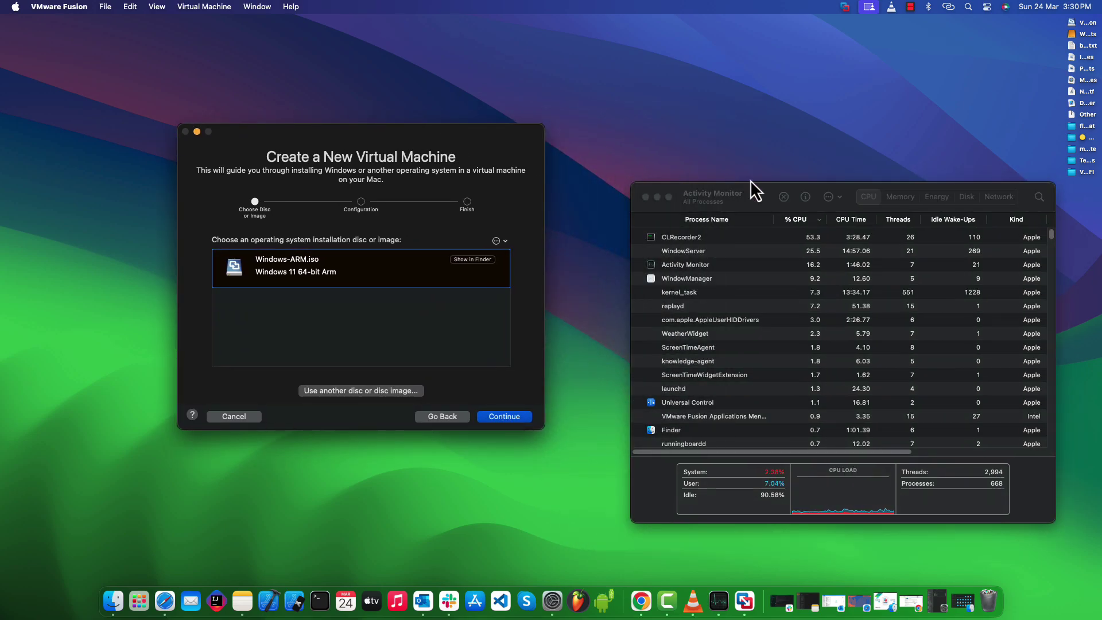
{"action": "left_click_drag", "start_coordinate": [760, 191], "coordinate": [735, 118]}
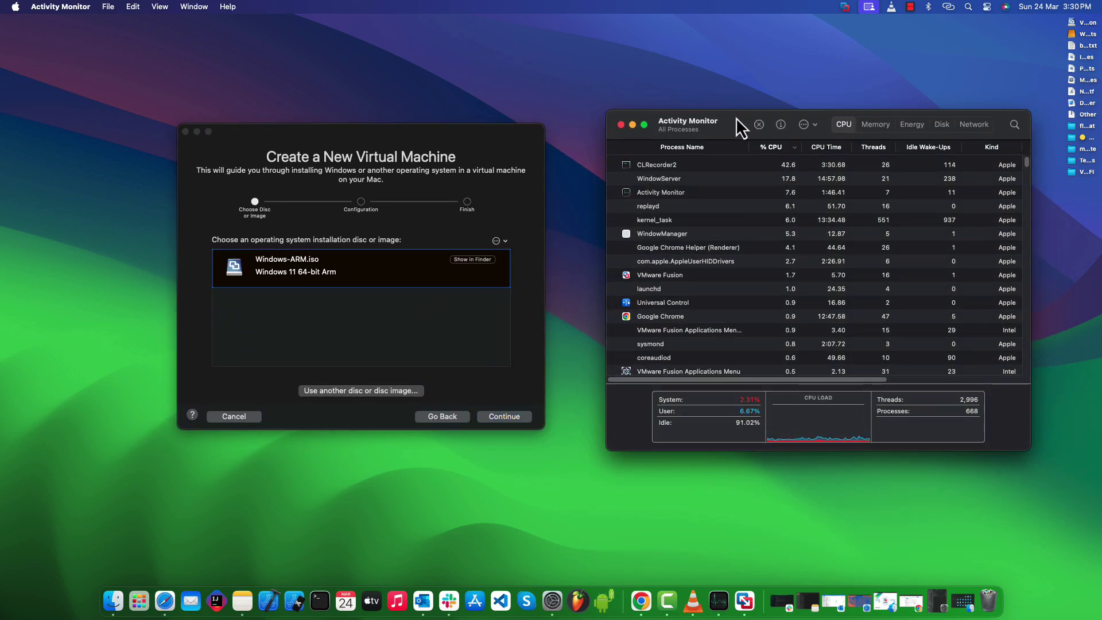
{"action": "left_click", "coordinate": [866, 127]}
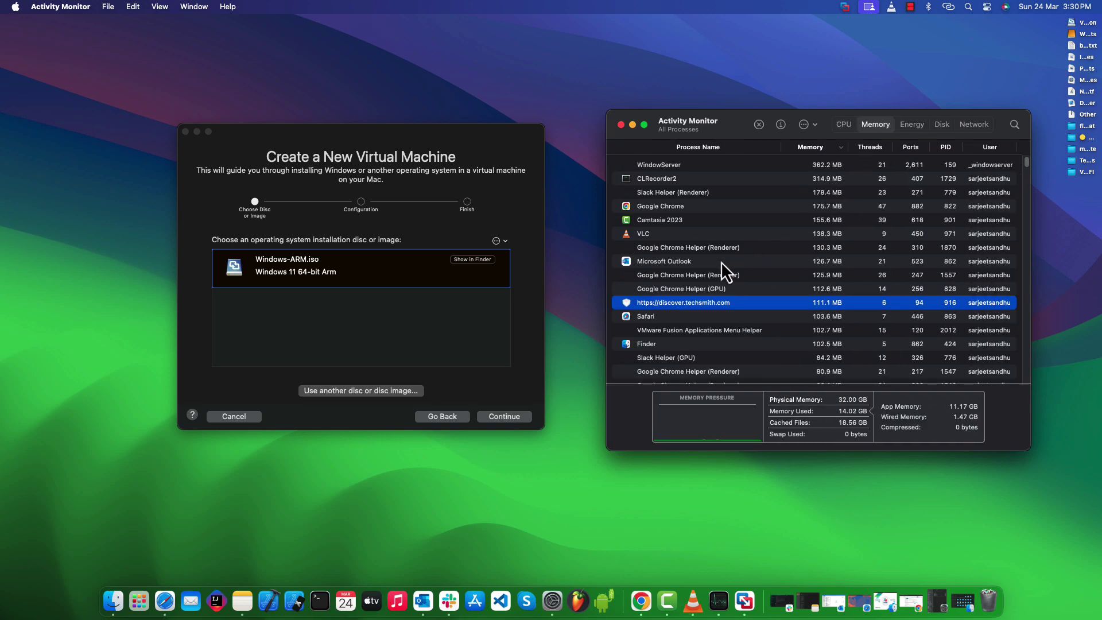
{"action": "left_click", "coordinate": [388, 335]}
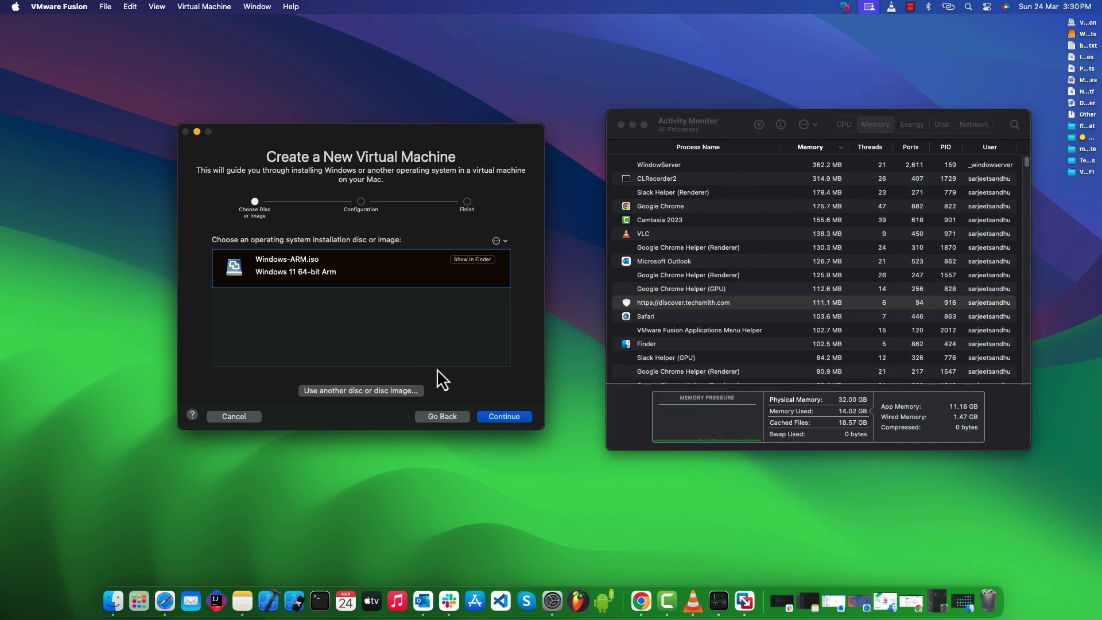
Step: Keep UEFI firmware and set an encryption password, reaching the summary: 64 GB disk, 4 GB memory, 2 cores
{"action": "left_click", "coordinate": [501, 417]}
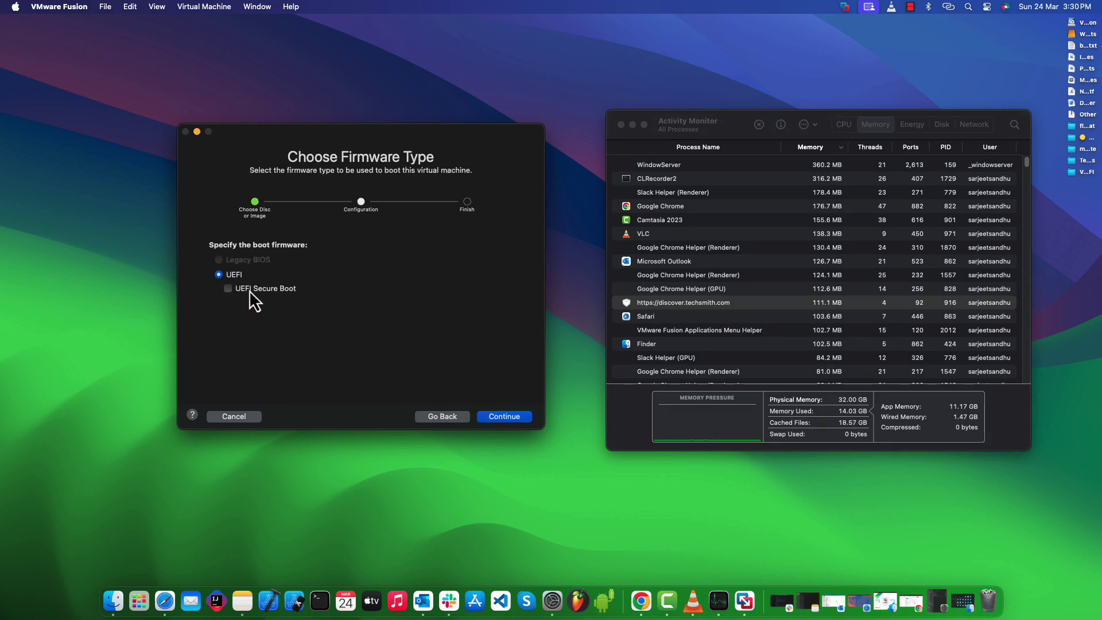
{"action": "left_click", "coordinate": [505, 417]}
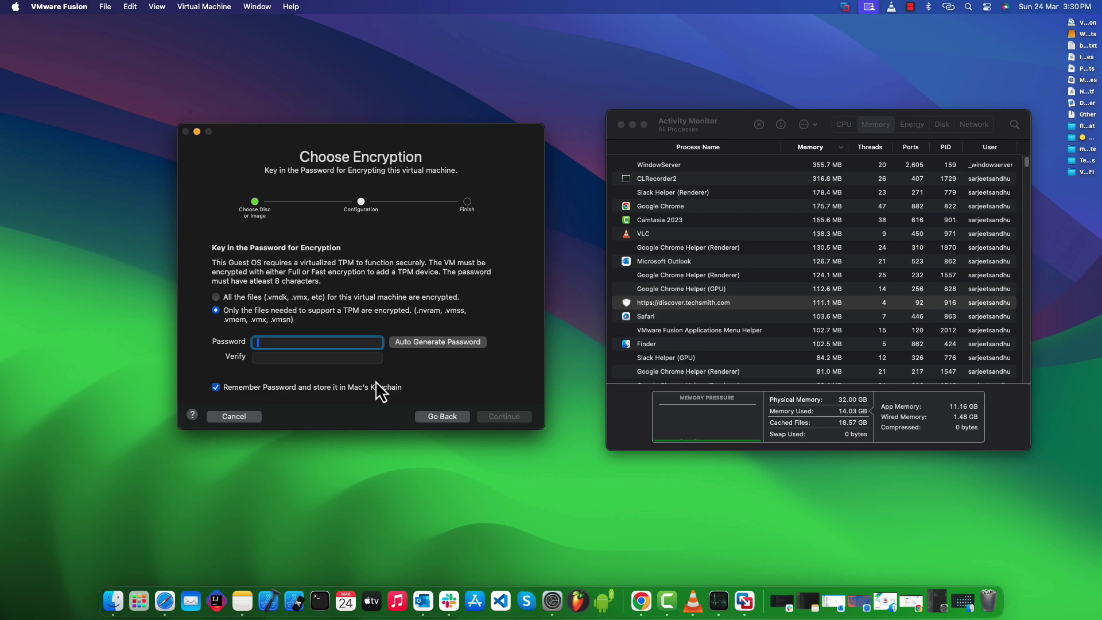
{"action": "left_click", "coordinate": [437, 341]}
{"action": "left_click", "coordinate": [504, 416]}
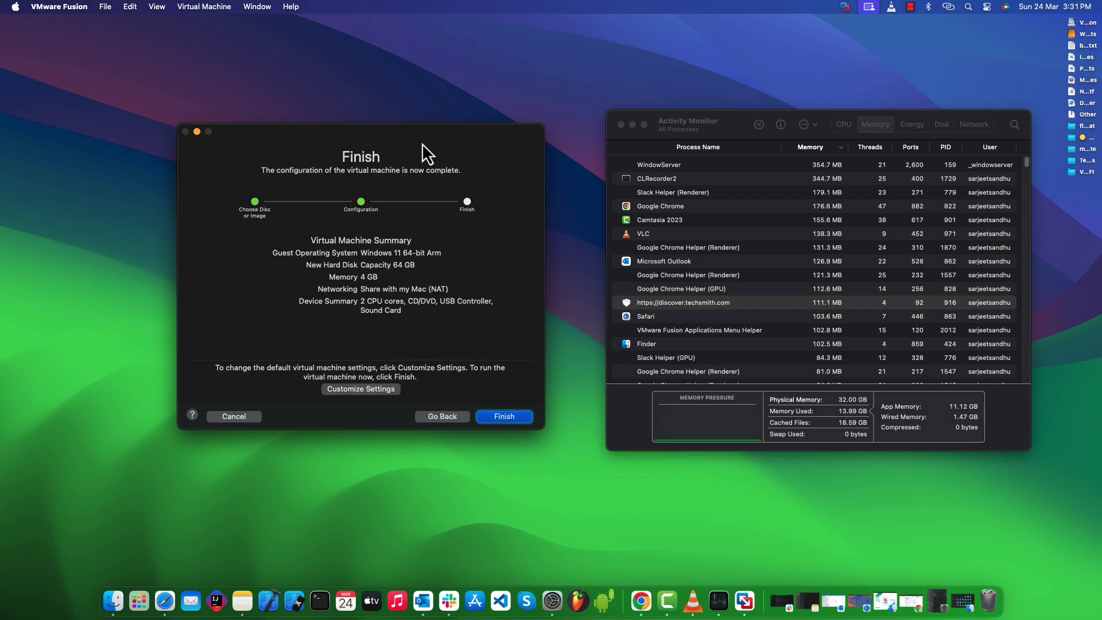
{"action": "left_click_drag", "start_coordinate": [421, 143], "coordinate": [441, 143]}
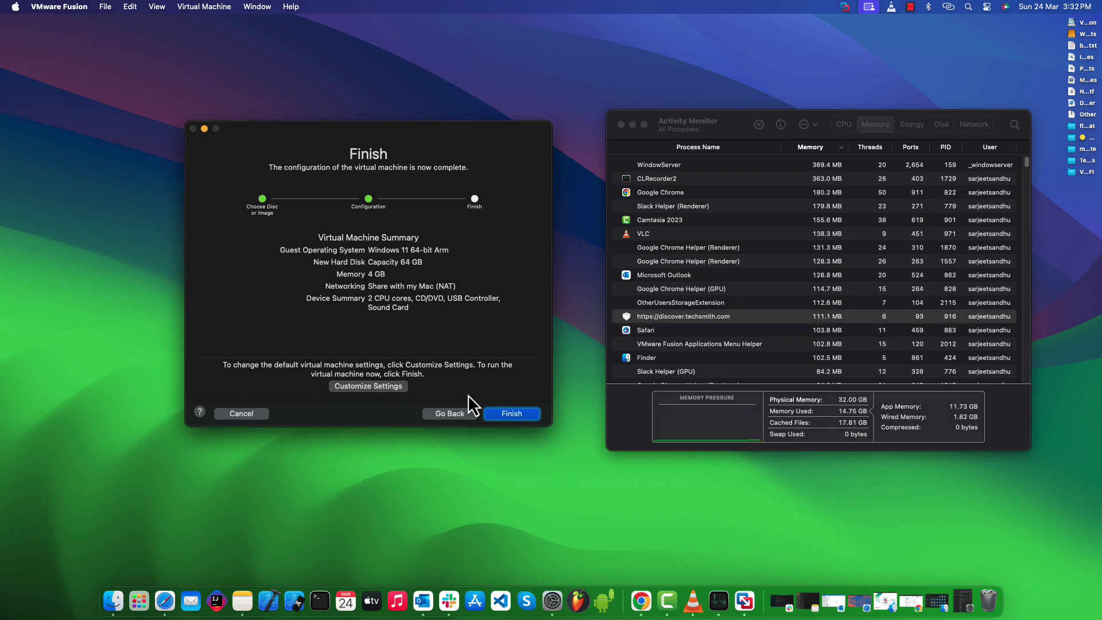
Step: Finish the wizard and save the VM as 'Windows 11 64-bit Arm' in the Virtual Machines folder
{"action": "left_click", "coordinate": [511, 414]}
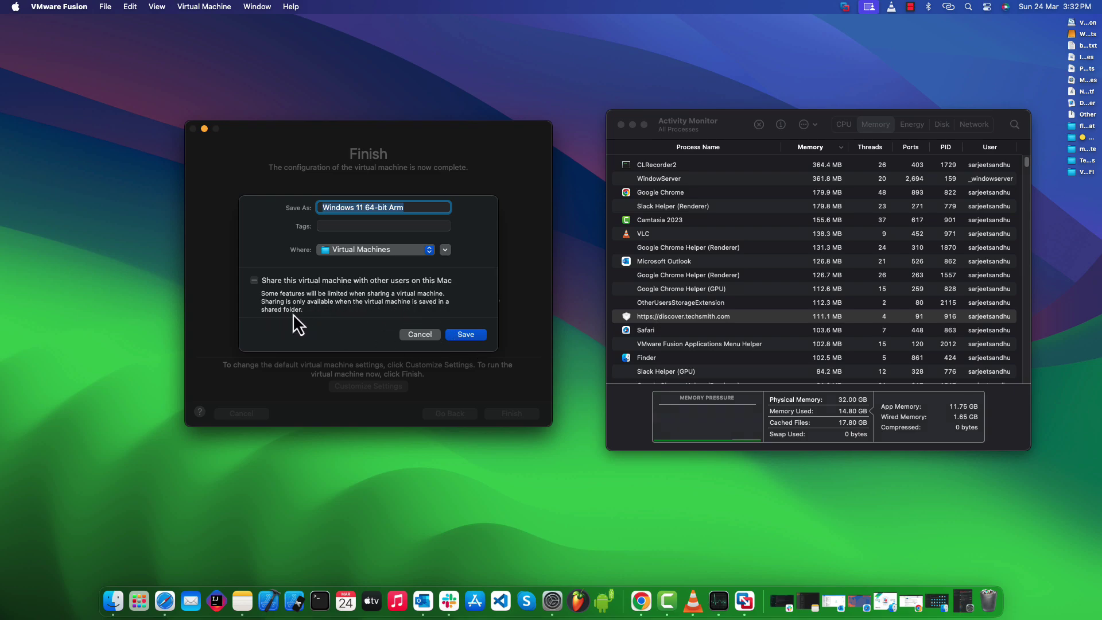
{"action": "left_click", "coordinate": [457, 335]}
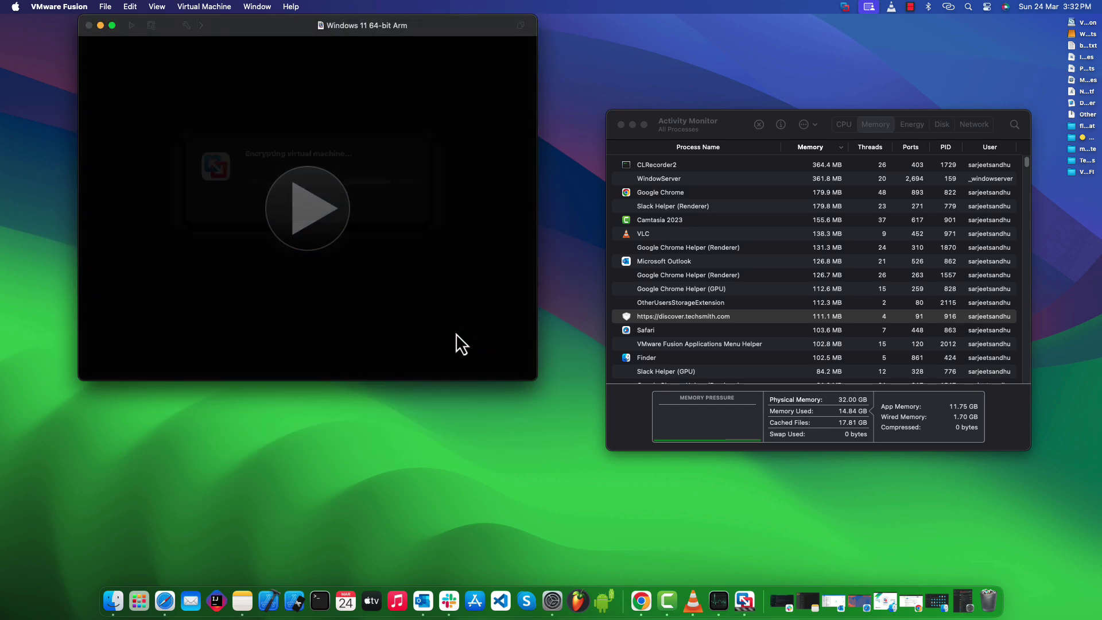
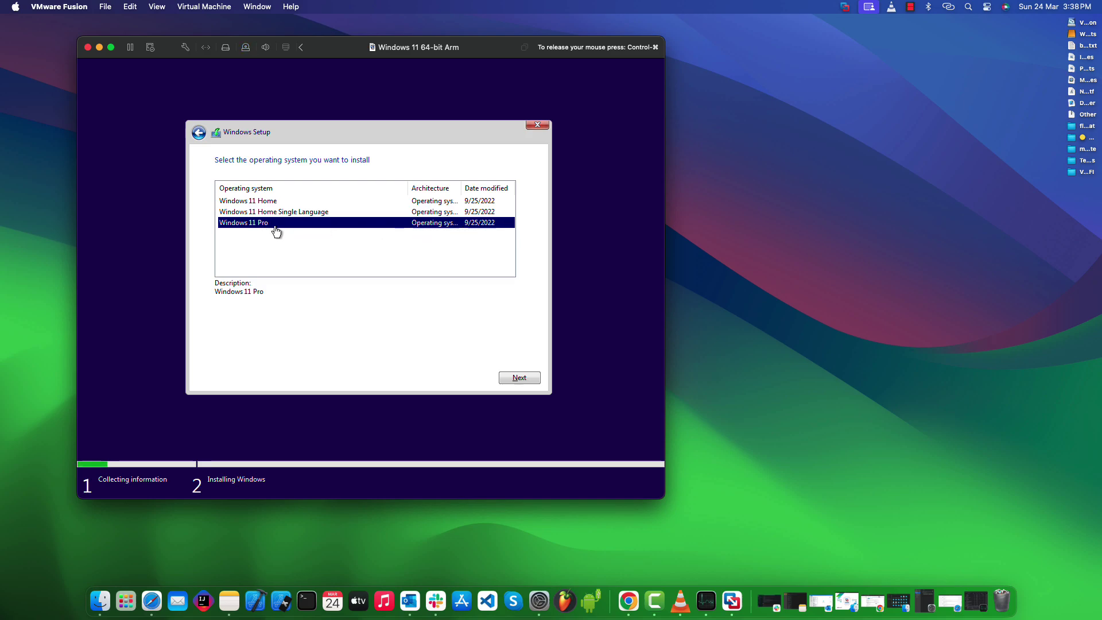
Step: Choose Windows 11 Pro, accept the licence and custom-install onto Drive 0's unallocated space
{"action": "left_click", "coordinate": [507, 378]}
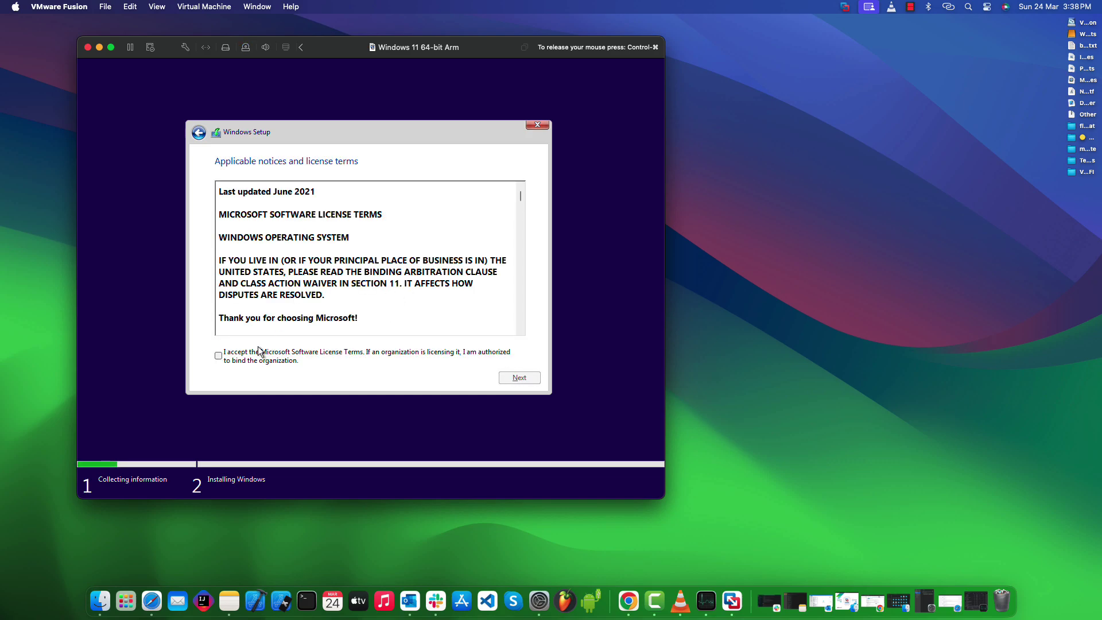
{"action": "left_click", "coordinate": [218, 356]}
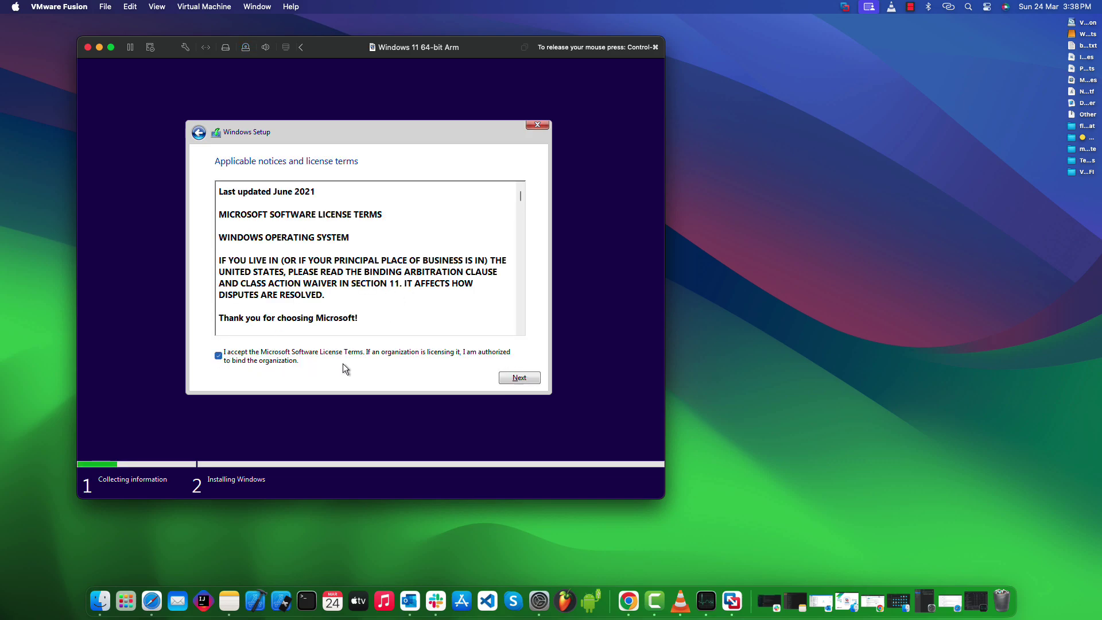
{"action": "left_click", "coordinate": [513, 379]}
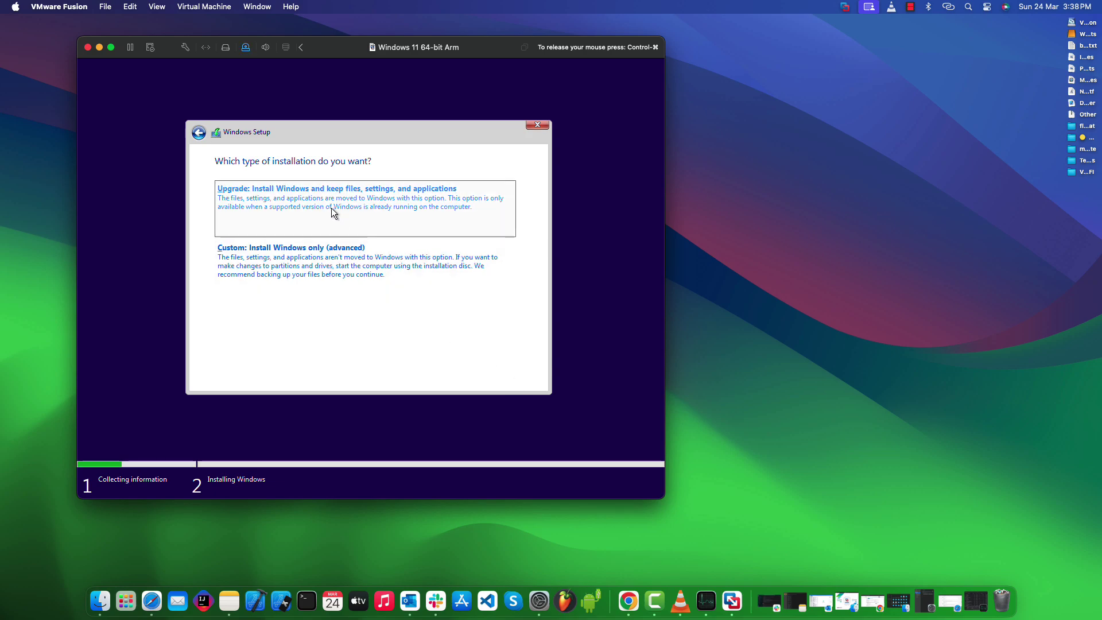
{"action": "left_click", "coordinate": [348, 263]}
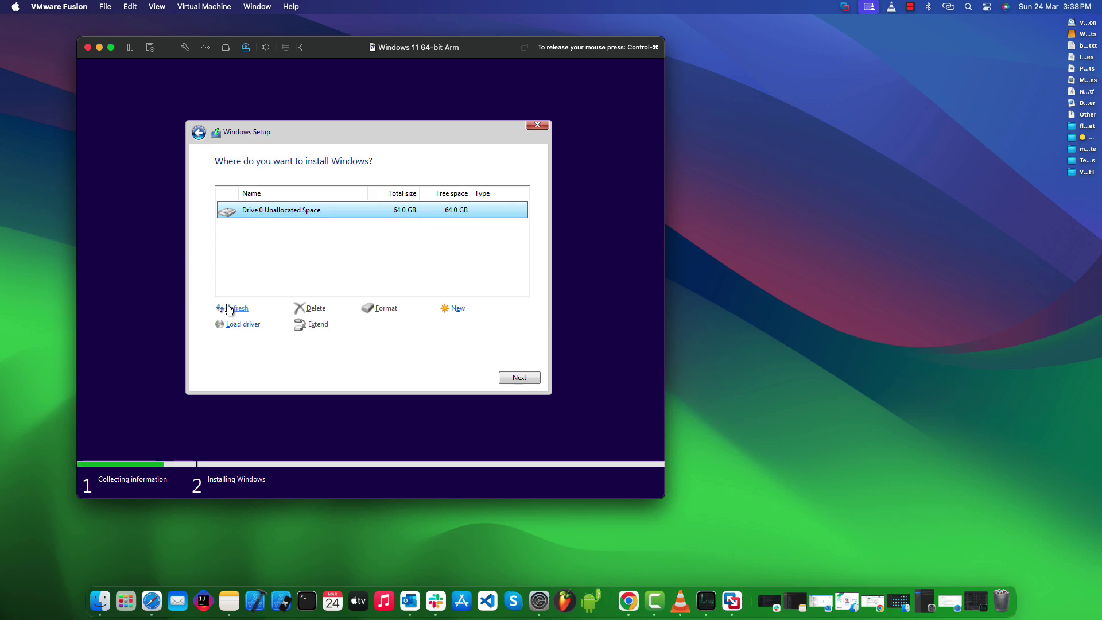
{"action": "left_click", "coordinate": [525, 377]}
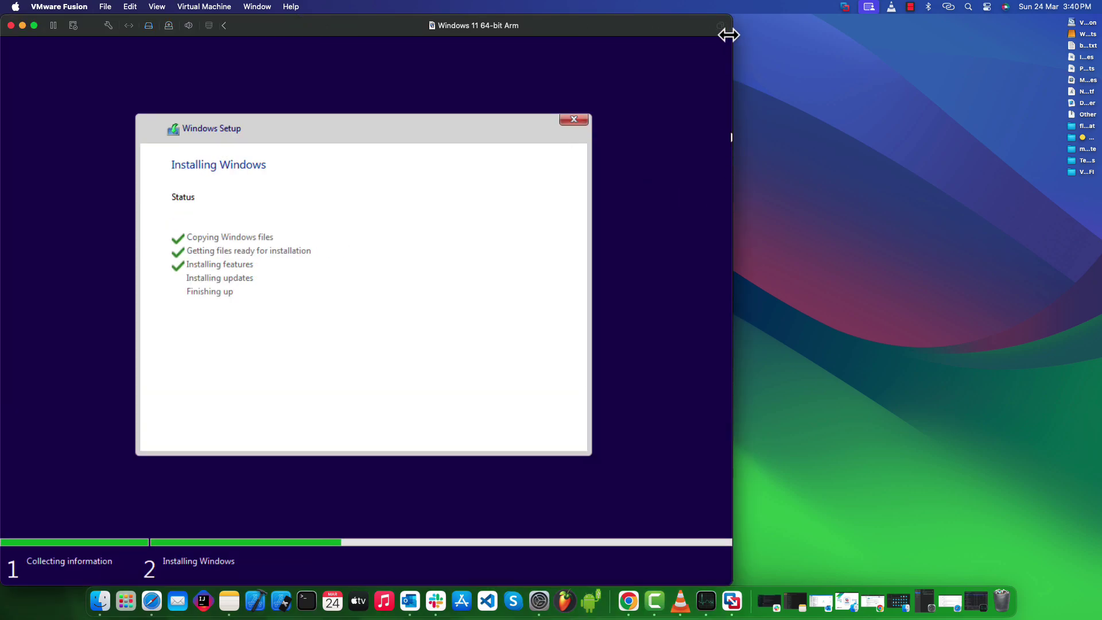
Step: Shrink the VM window, recentre it on the desktop and open Activity Monitor from the Dock
{"action": "left_click_drag", "start_coordinate": [729, 34], "coordinate": [591, 61]}
{"action": "left_click_drag", "start_coordinate": [287, 81], "coordinate": [528, 72]}
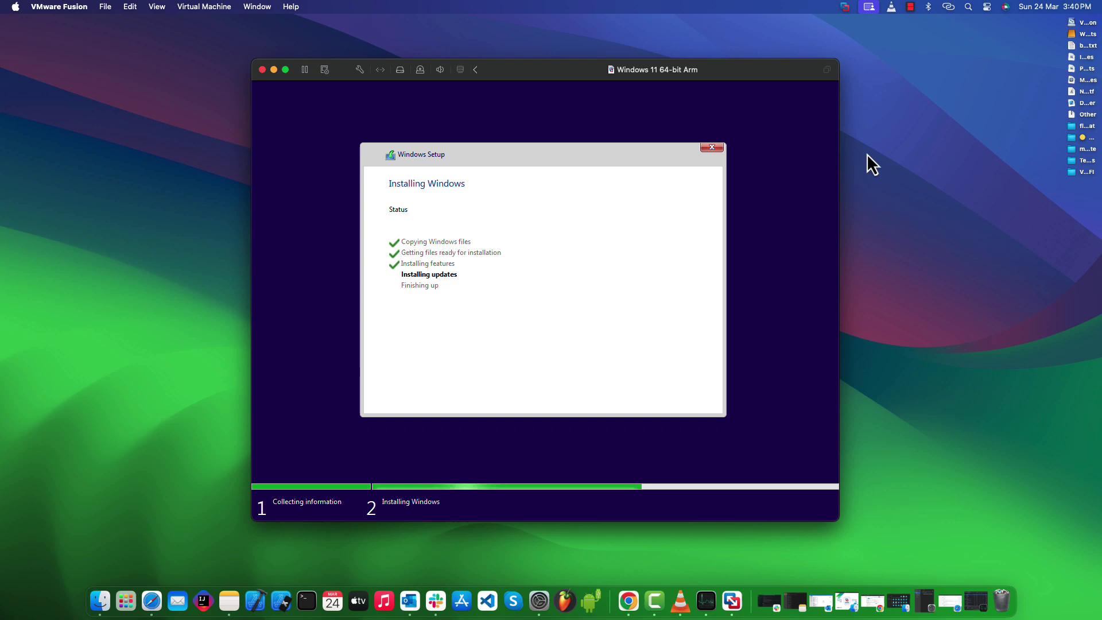
{"action": "left_click", "coordinate": [707, 592]}
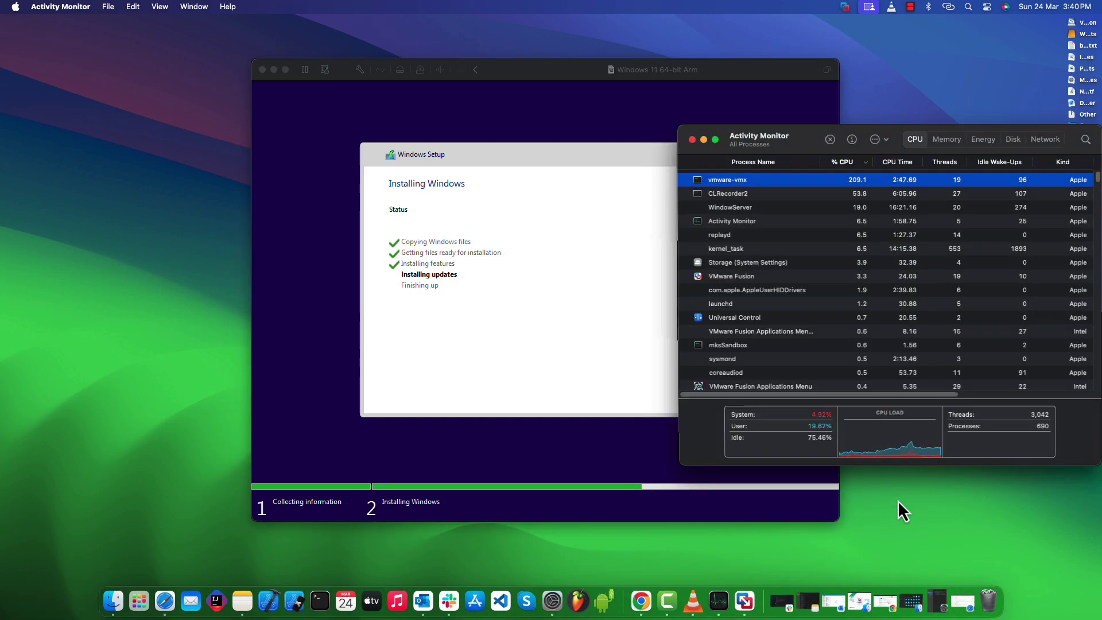
Step: Check vmware-vmx's 7.46 GB in the Memory view, then minimise Activity Monitor
{"action": "left_click", "coordinate": [938, 140]}
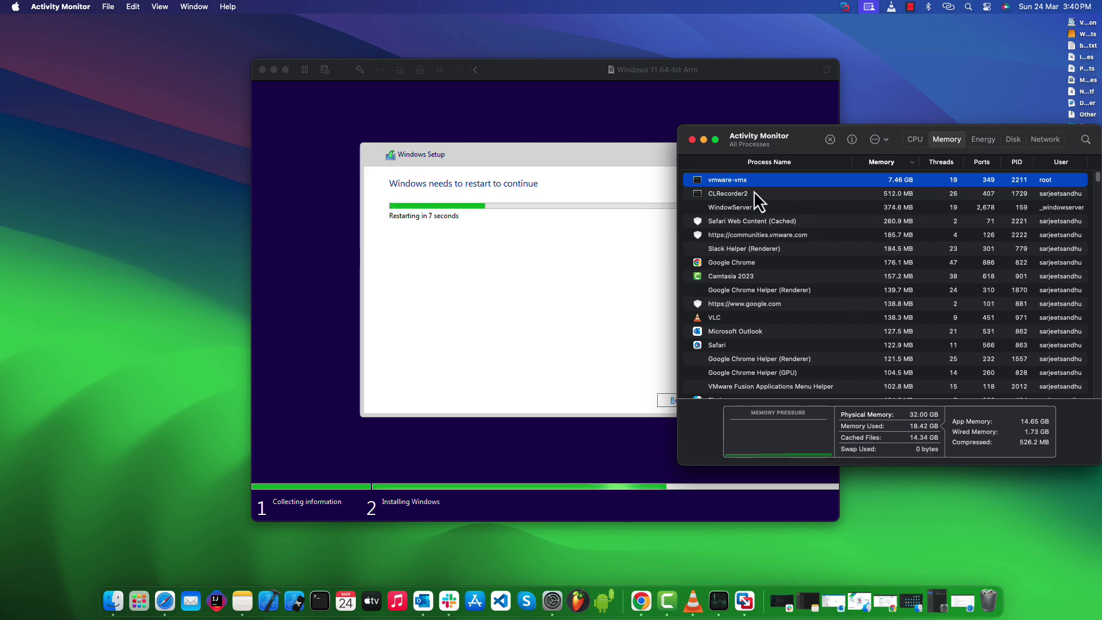
{"action": "left_click", "coordinate": [704, 140]}
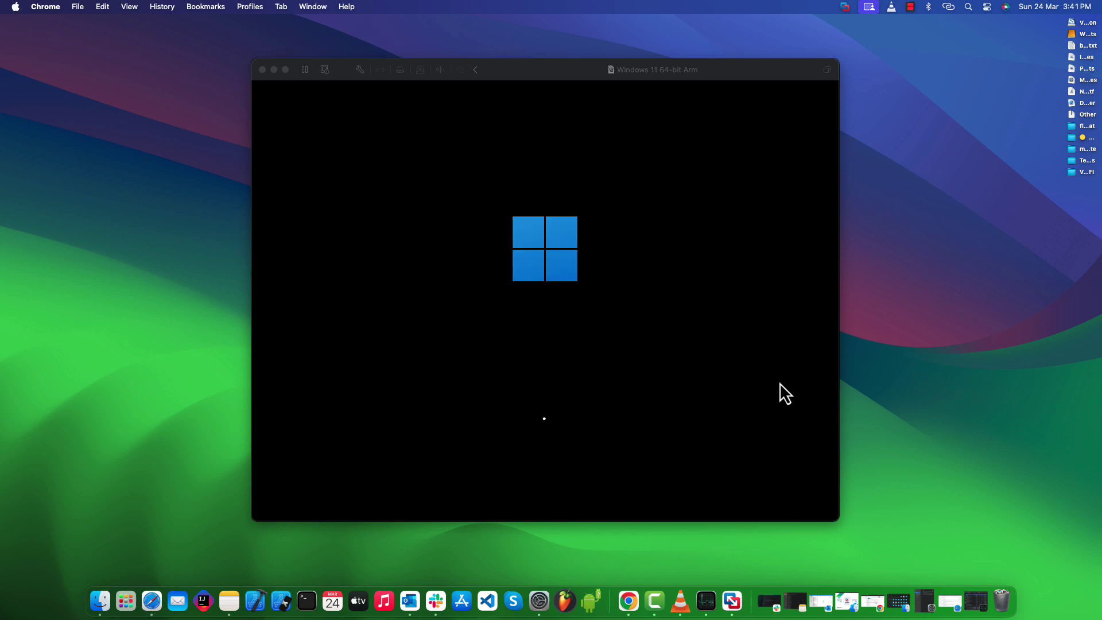
Step: Select and confirm India as the country in Windows setup
{"action": "left_click", "coordinate": [921, 374]}
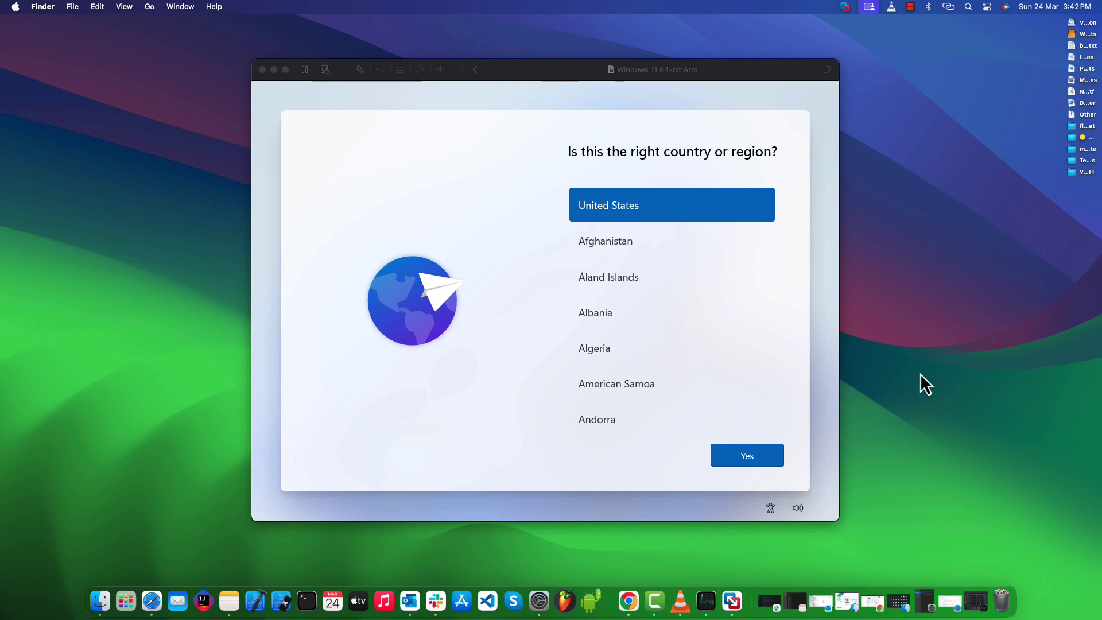
{"action": "left_click", "coordinate": [684, 288]}
{"action": "scroll", "coordinate": [696, 300], "scroll_direction": "down", "scroll_amount": 20}
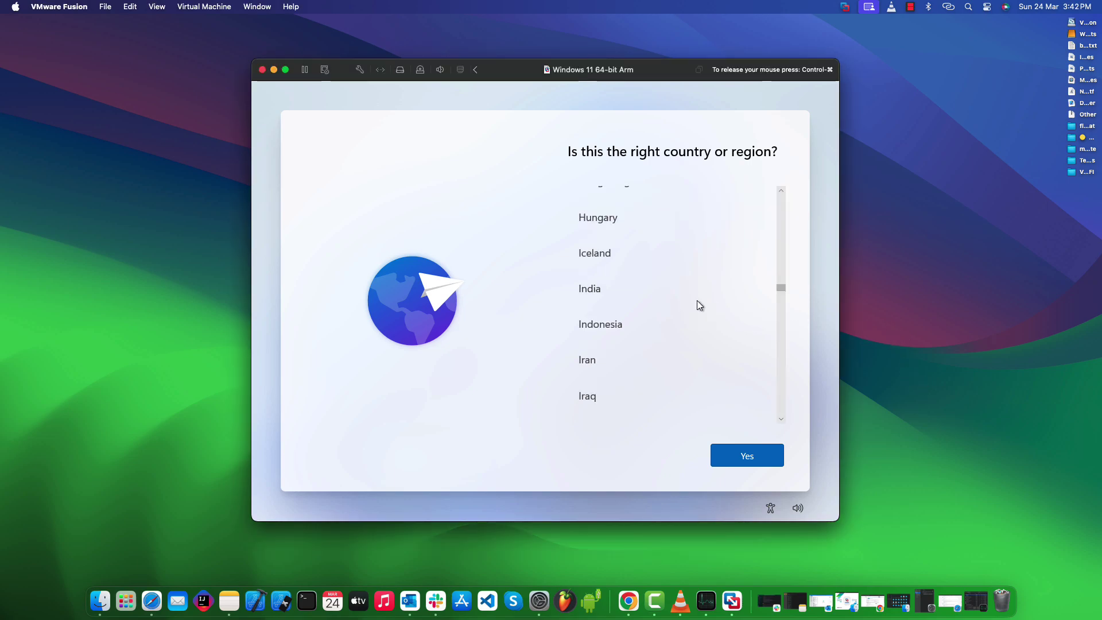
{"action": "left_click", "coordinate": [636, 289]}
{"action": "left_click", "coordinate": [748, 458]}
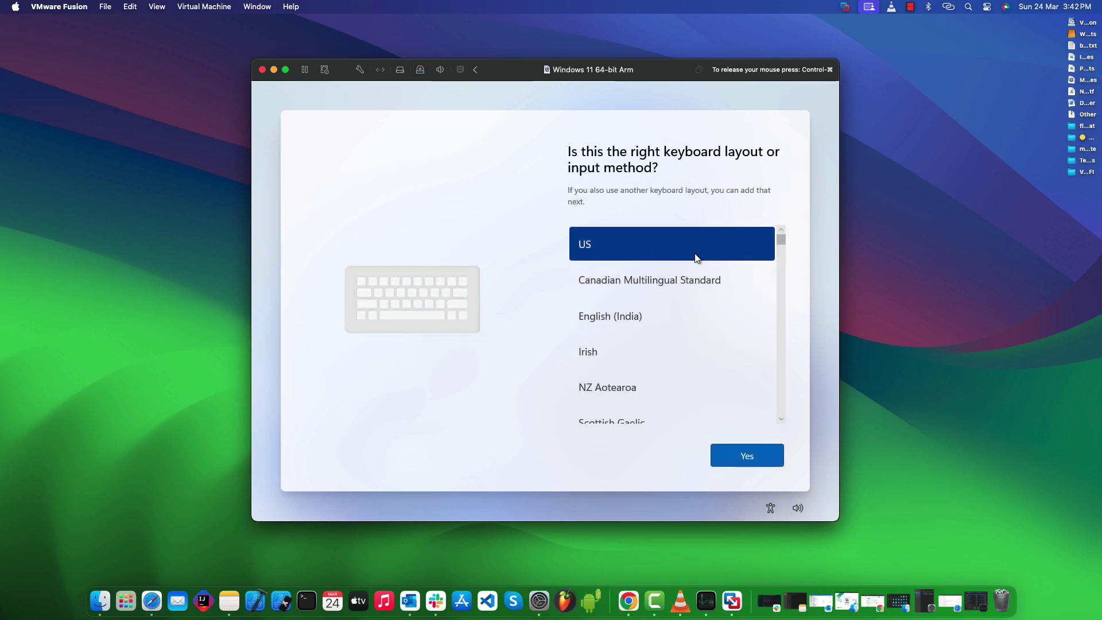
Step: Keep the US keyboard layout and skip adding a second layout
{"action": "scroll", "coordinate": [697, 258], "scroll_direction": "down", "scroll_amount": 5}
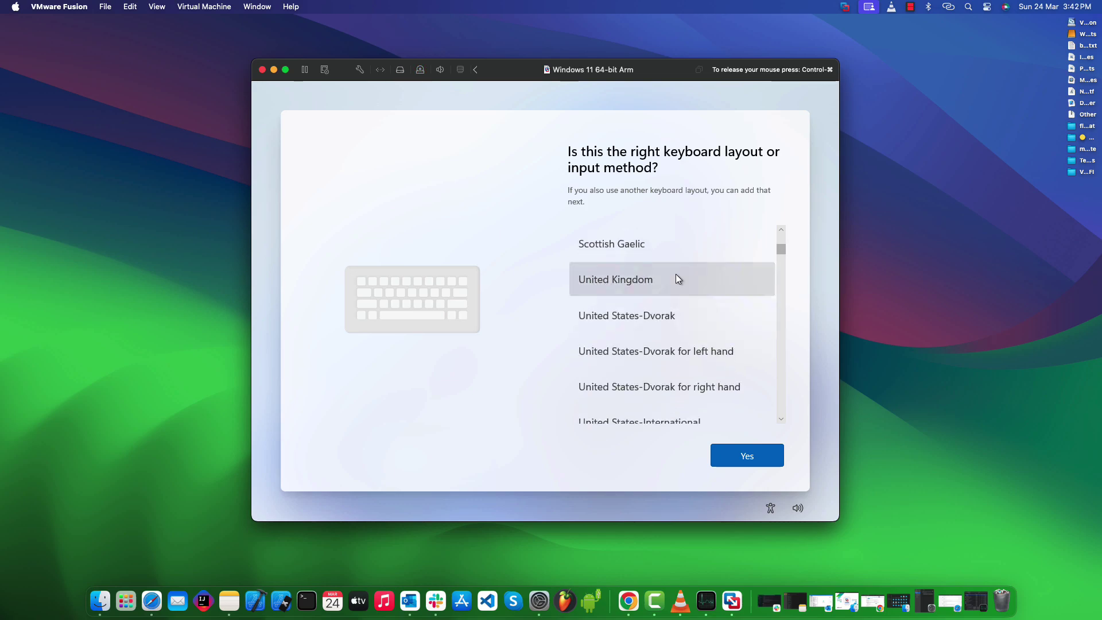
{"action": "scroll", "coordinate": [676, 279], "scroll_direction": "up", "scroll_amount": 5}
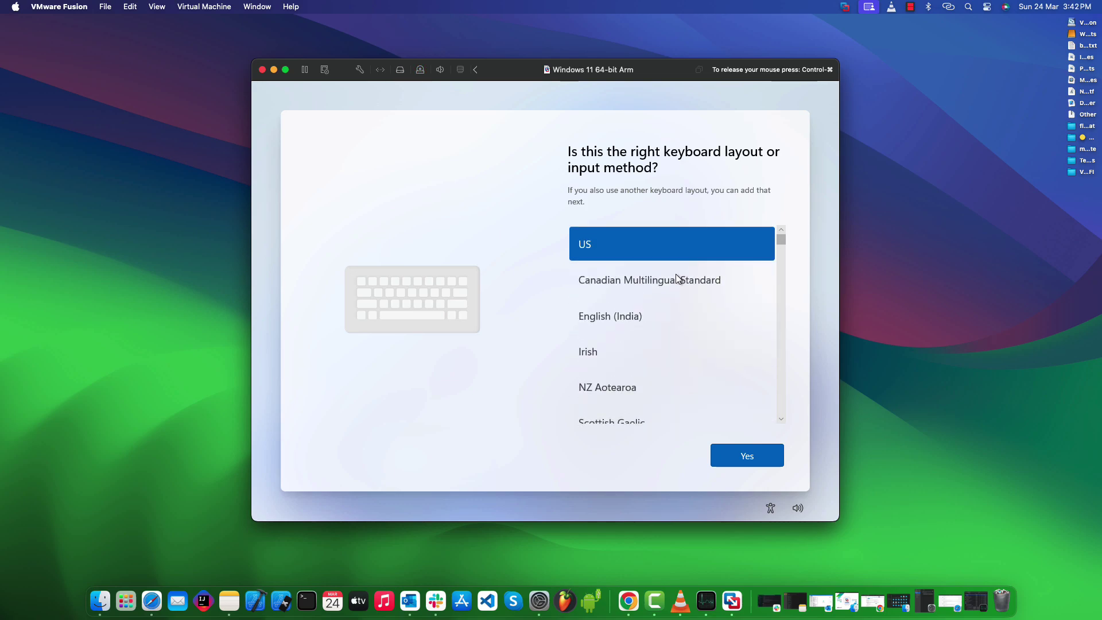
{"action": "left_click", "coordinate": [747, 452]}
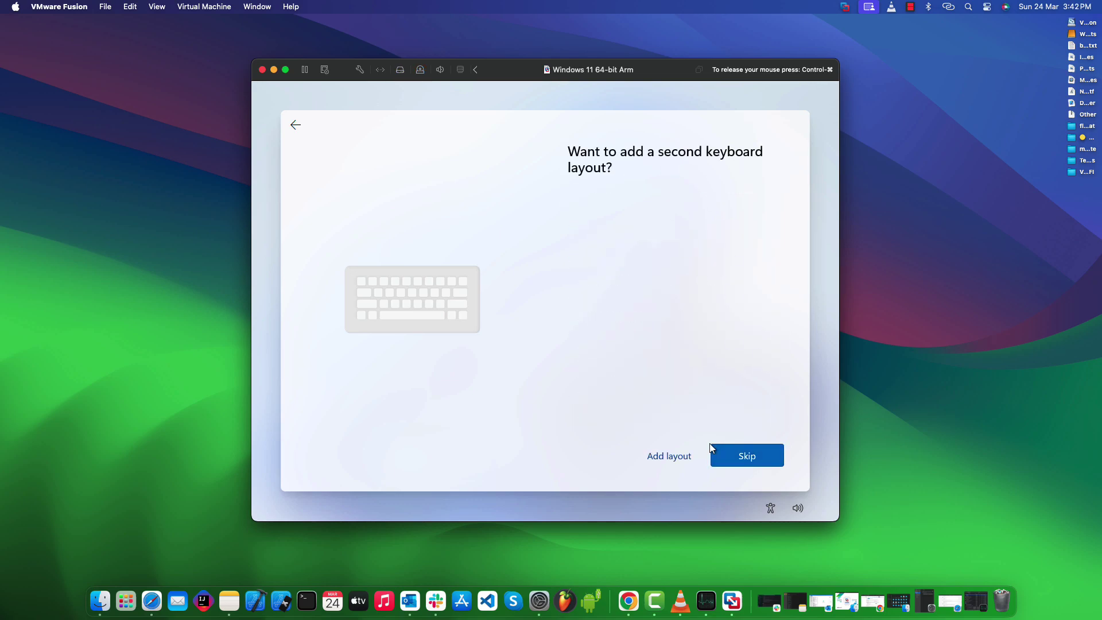
{"action": "left_click", "coordinate": [742, 456]}
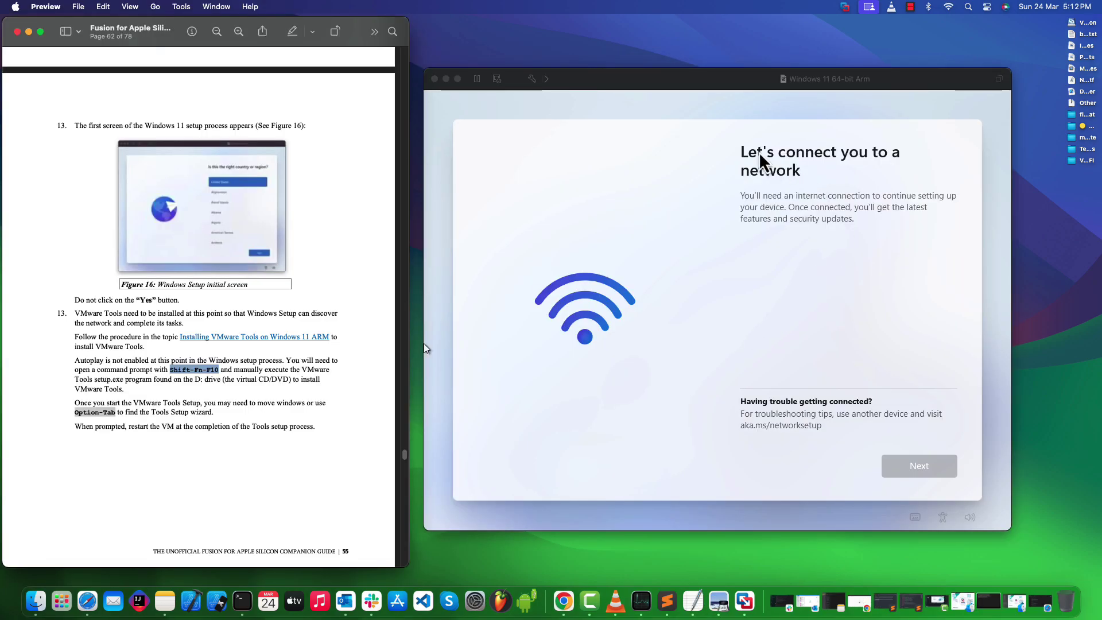
Step: Open an administrator command prompt over setup with Shift+F10 and nudge it into place
{"action": "left_click", "coordinate": [723, 87]}
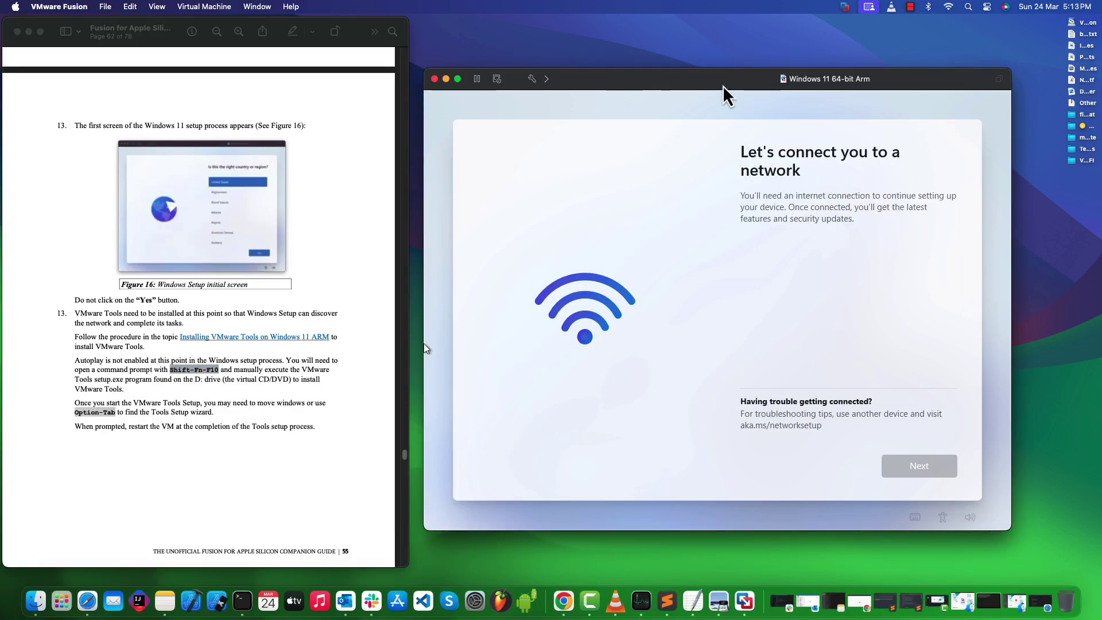
{"action": "left_click", "coordinate": [717, 310]}
{"action": "key", "text": "shift+F10"}
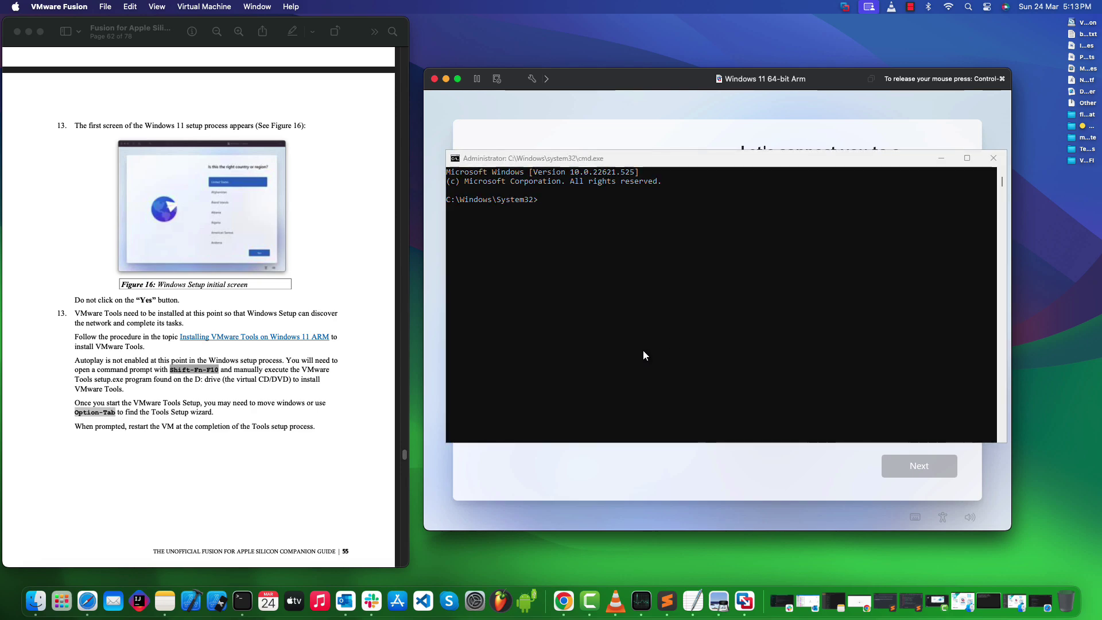
{"action": "left_click_drag", "start_coordinate": [581, 161], "coordinate": [577, 175]}
Step: Release the mouse and jump the guide to the Installing VMware Tools on Windows 11 ARM section
{"action": "key", "text": "ctrl+super"}
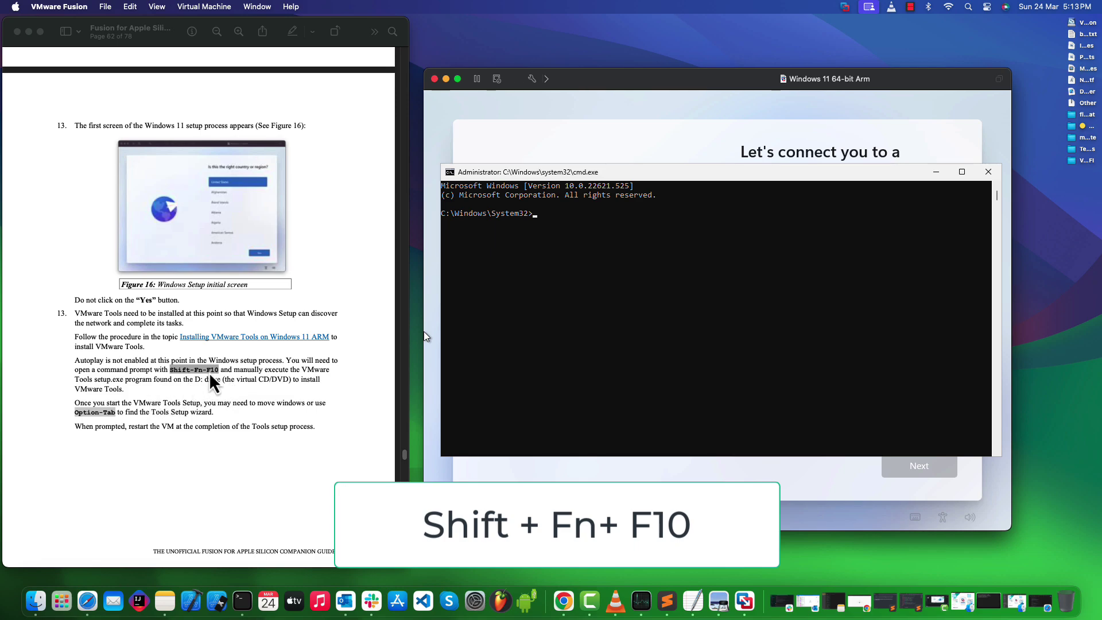
{"action": "left_click", "coordinate": [233, 338]}
{"action": "left_click", "coordinate": [233, 340]}
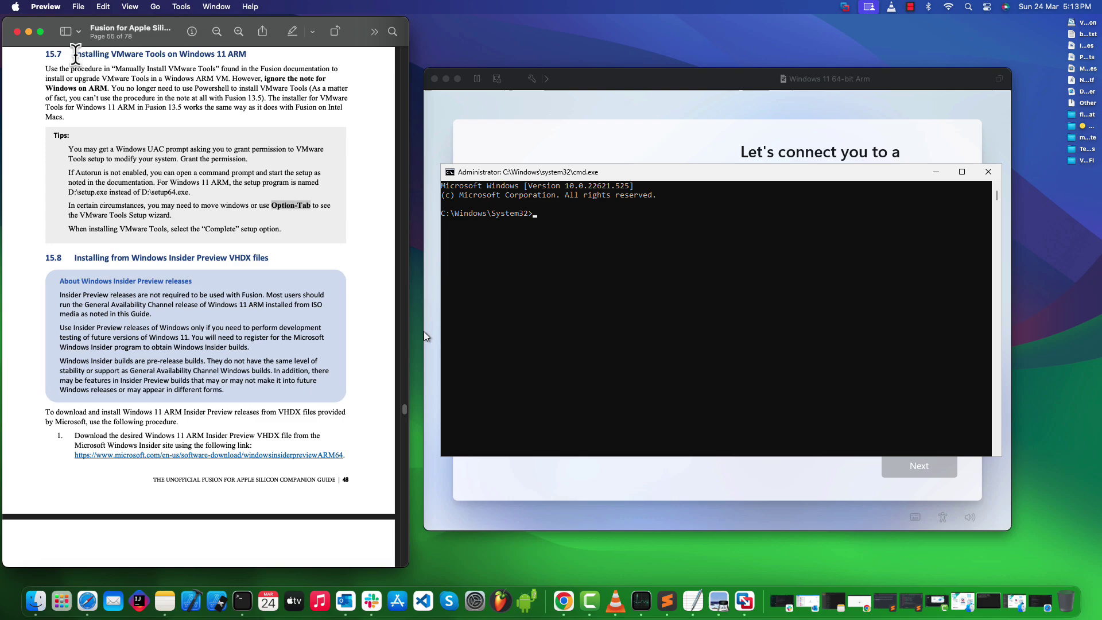
Step: Read section 15.7's Autorun tip, highlight the installer path D:\setup.exe, then return to the VM
{"action": "left_click_drag", "start_coordinate": [73, 54], "coordinate": [248, 55]}
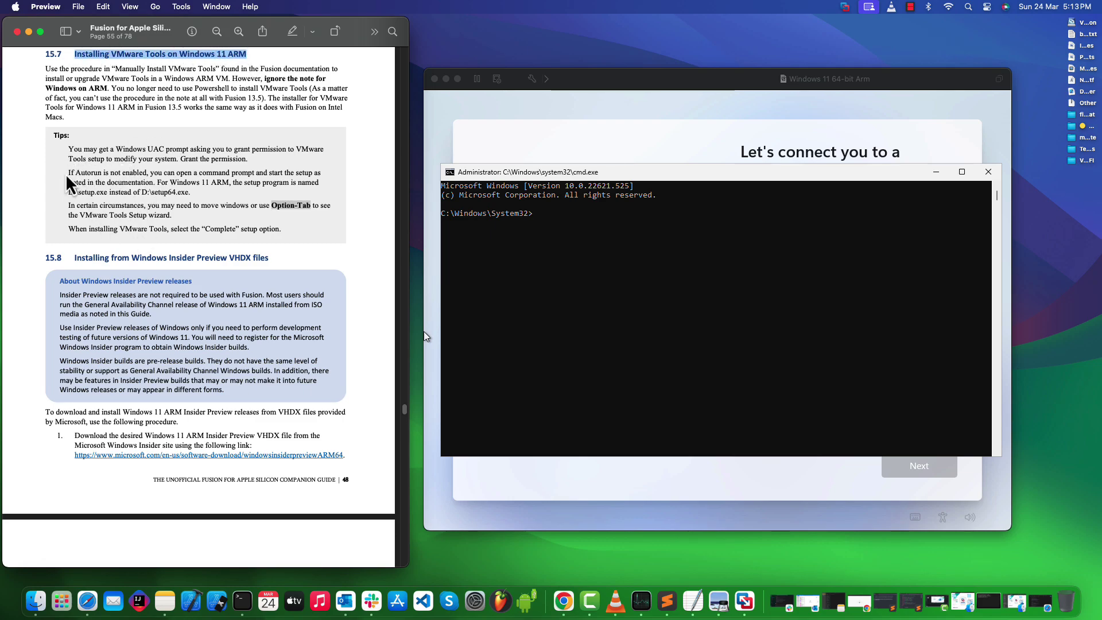
{"action": "left_click_drag", "start_coordinate": [68, 172], "coordinate": [194, 193]}
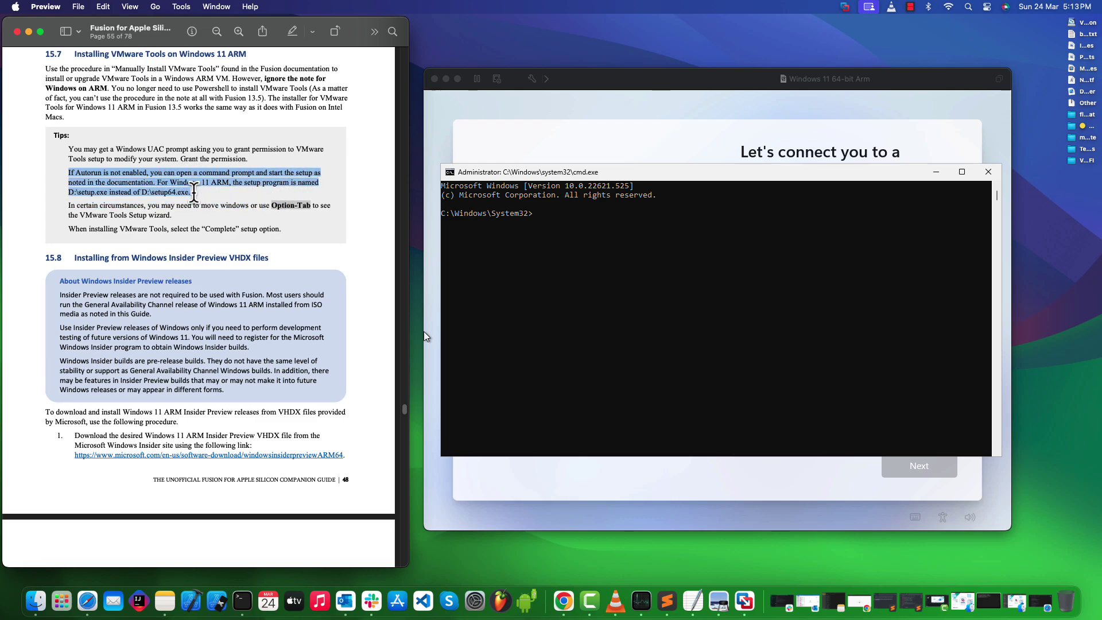
{"action": "left_click", "coordinate": [89, 193]}
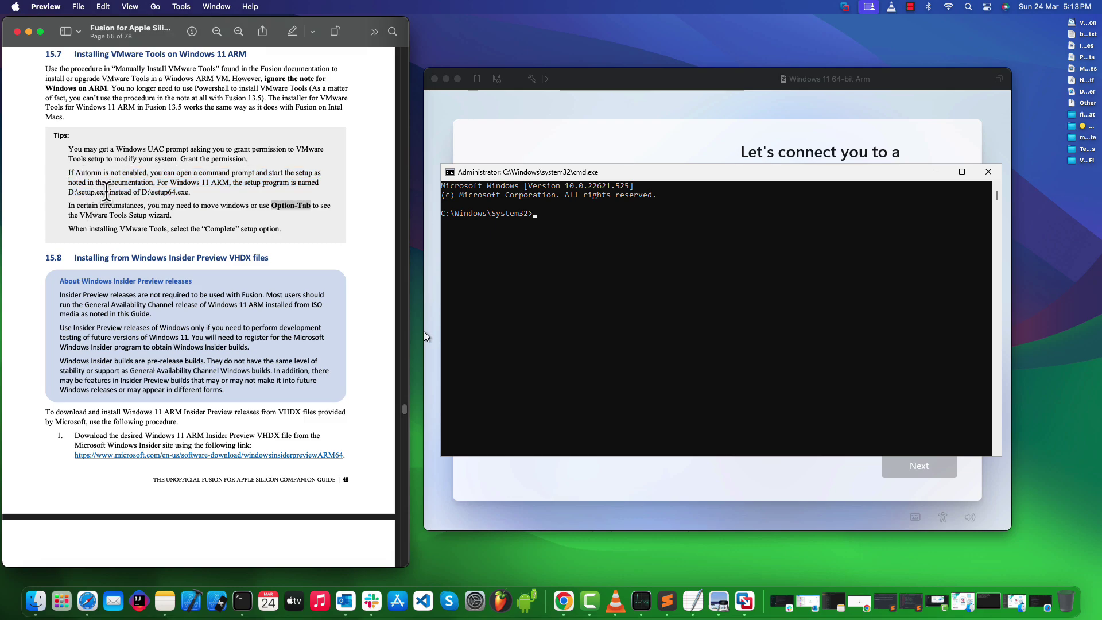
{"action": "left_click_drag", "start_coordinate": [108, 193], "coordinate": [67, 192]}
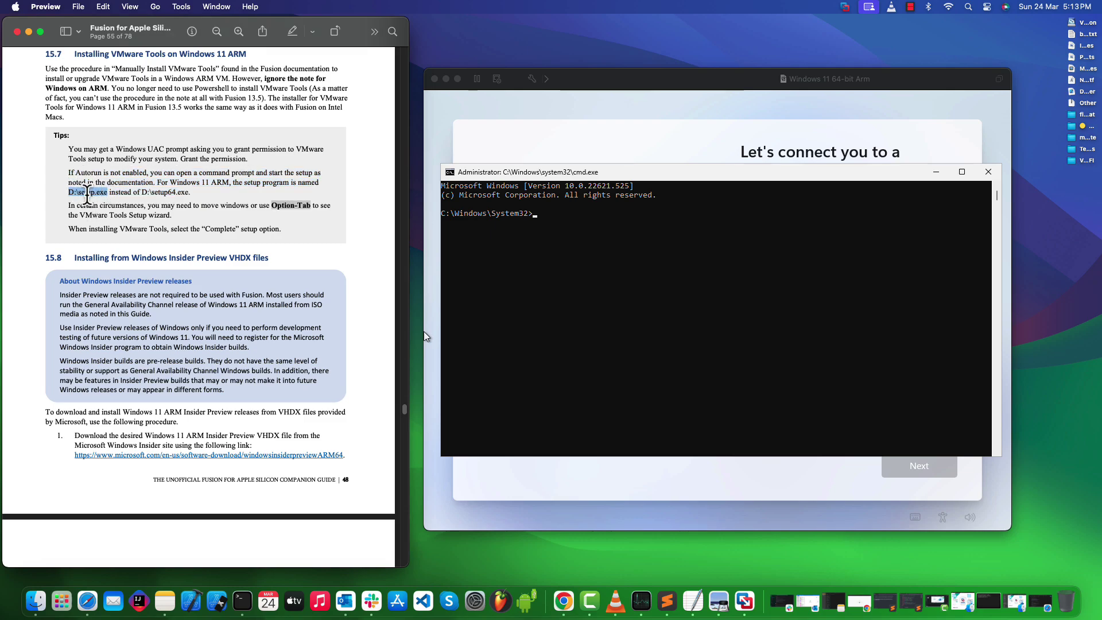
{"action": "left_click", "coordinate": [583, 218]}
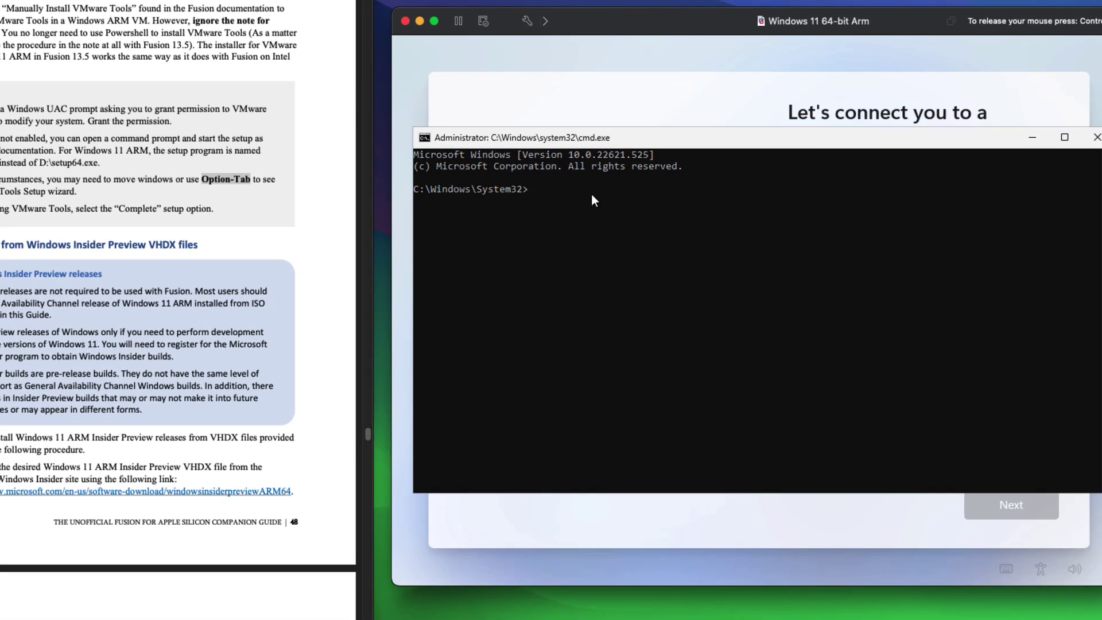
Step: Run D:\setup.exe in the command prompt to launch VMware Tools Setup, then close the prompt
{"action": "type", "text": "D:\\"}
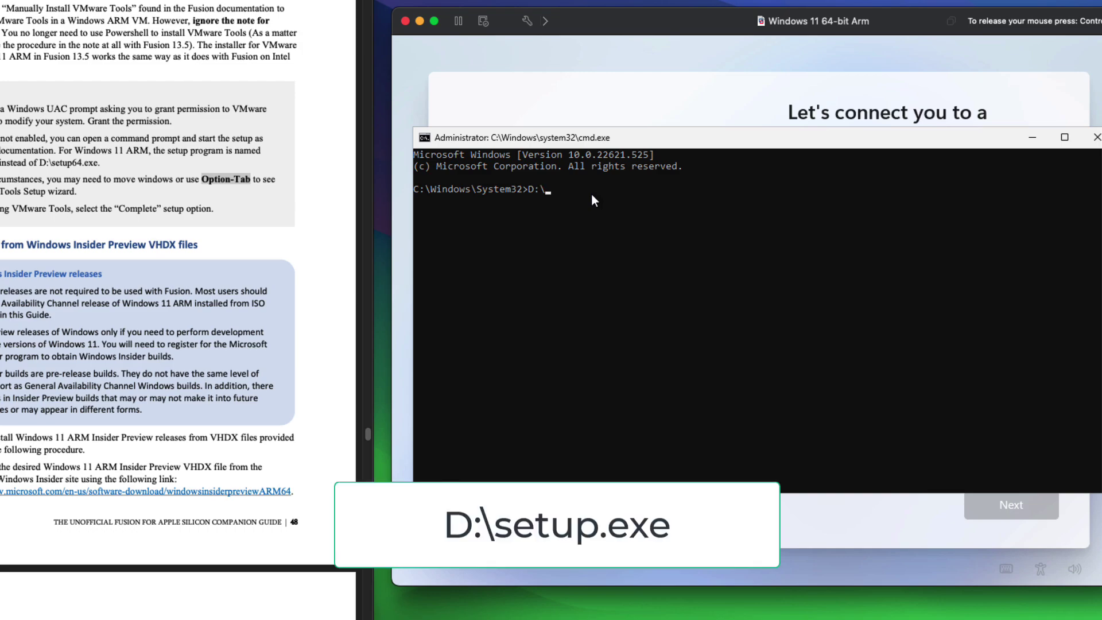
{"action": "type", "text": "setup.exe"}
{"action": "key", "text": "Return"}
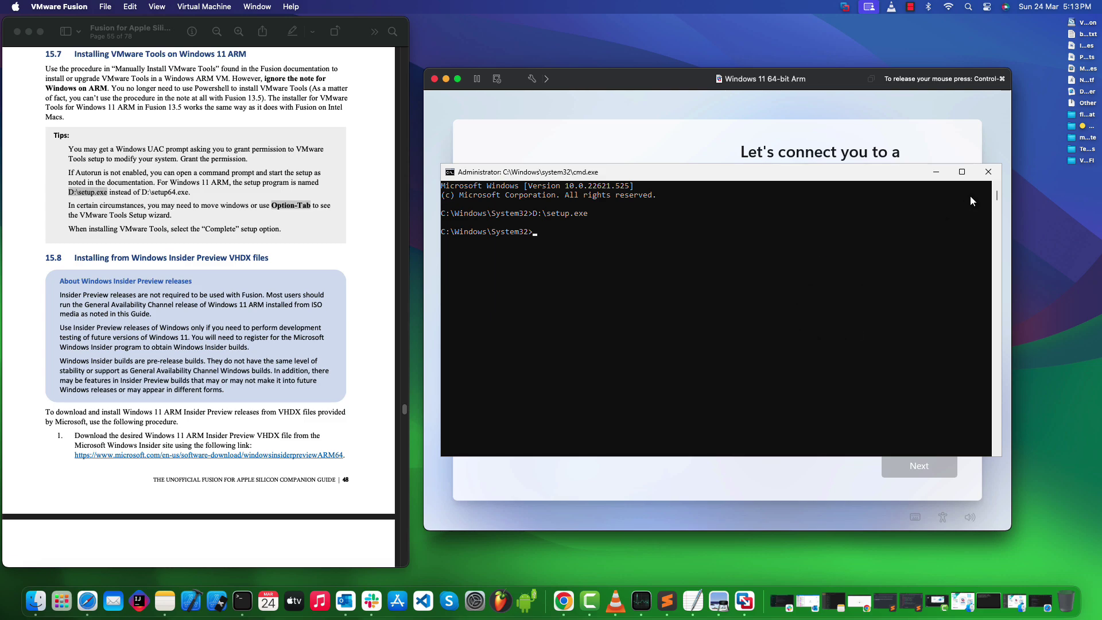
{"action": "left_click", "coordinate": [987, 172]}
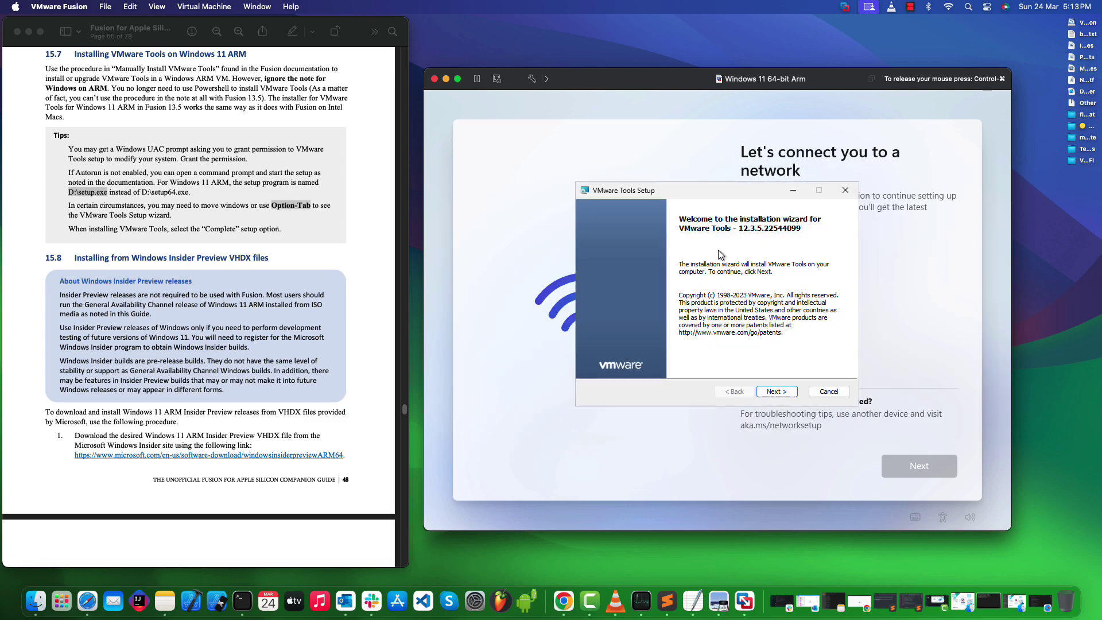
Step: Install VMware Tools with the Complete setup type
{"action": "left_click", "coordinate": [784, 396]}
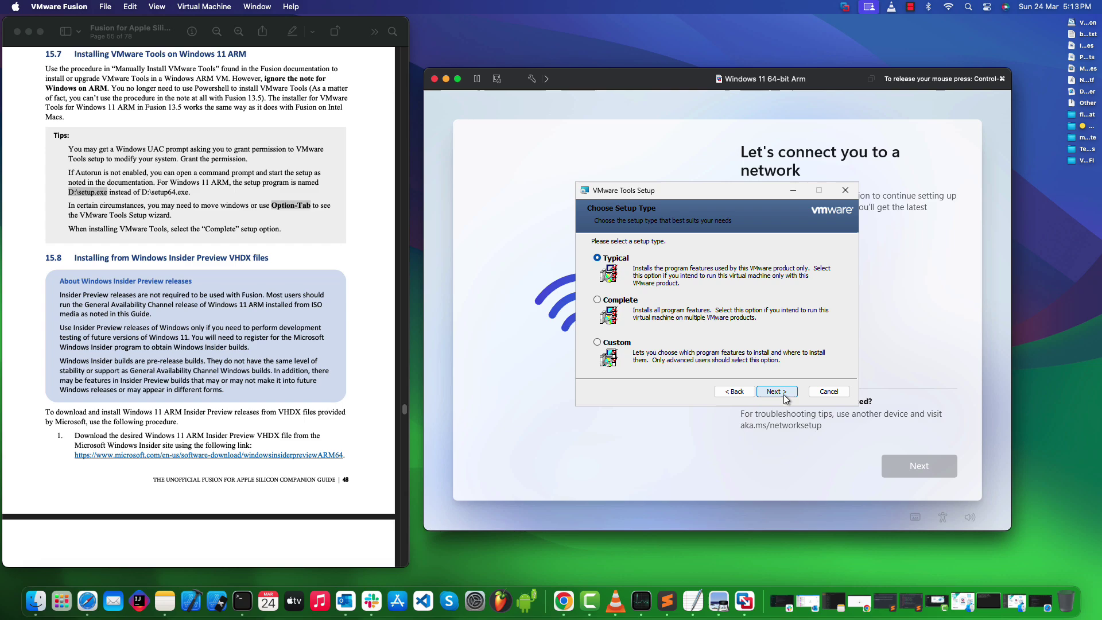
{"action": "left_click", "coordinate": [631, 301]}
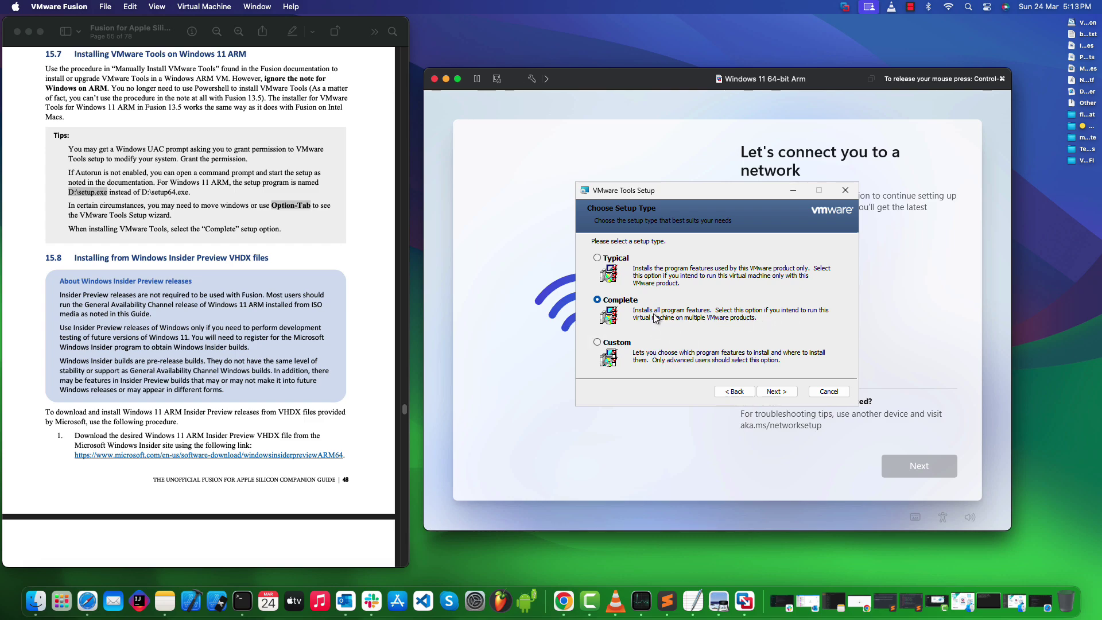
{"action": "left_click", "coordinate": [777, 390]}
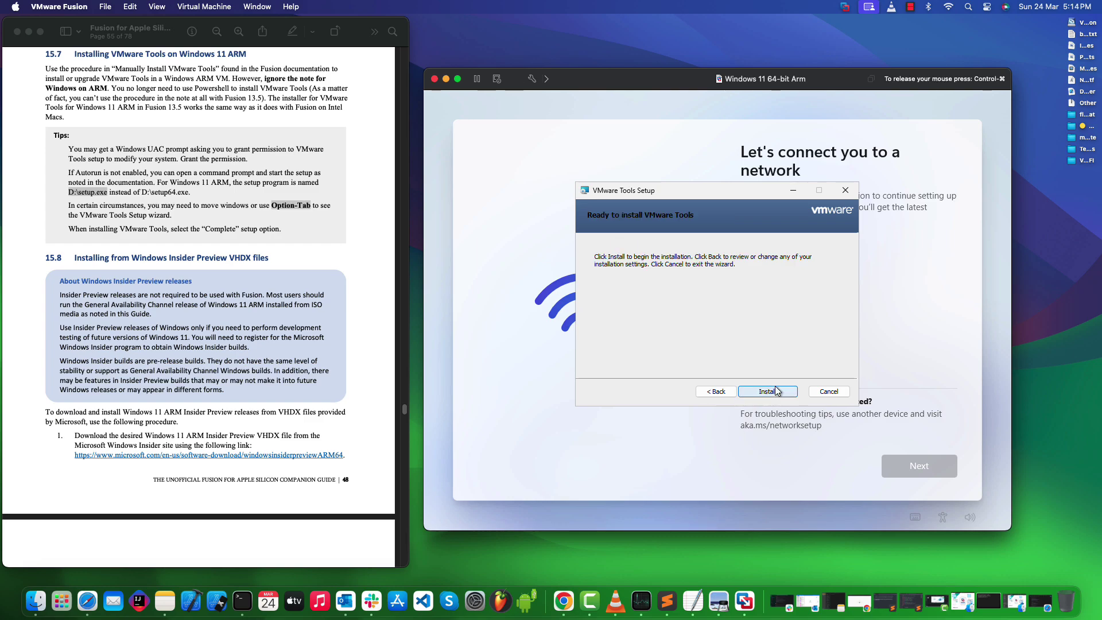
{"action": "left_click", "coordinate": [777, 392]}
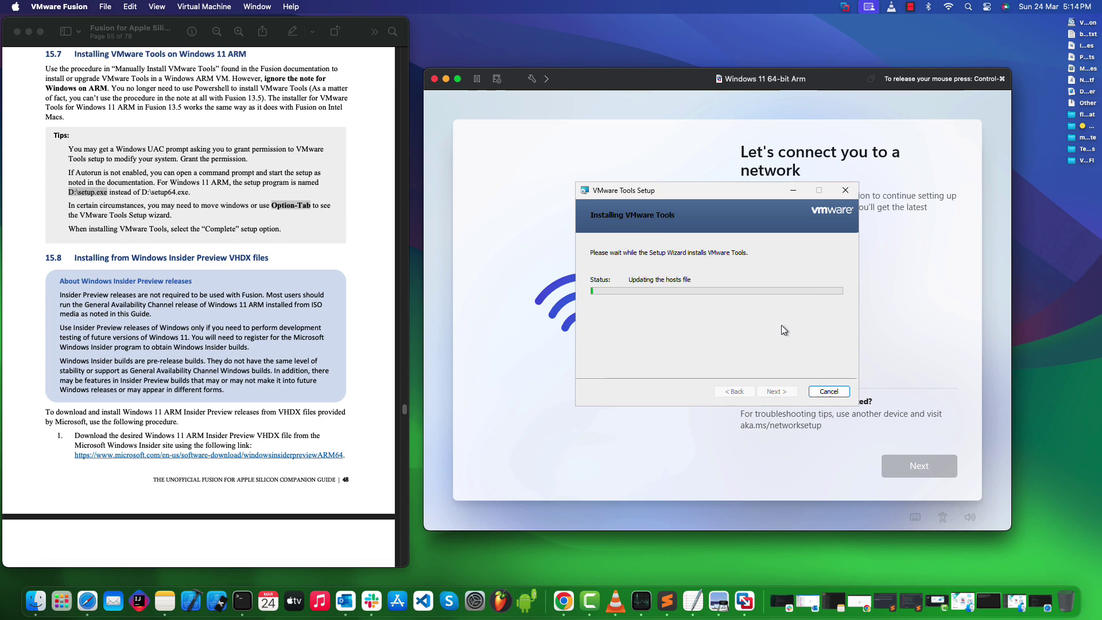
Step: Check the PDF guide while it installs, then finish the VMware Tools wizard
{"action": "key", "text": "super+Tab"}
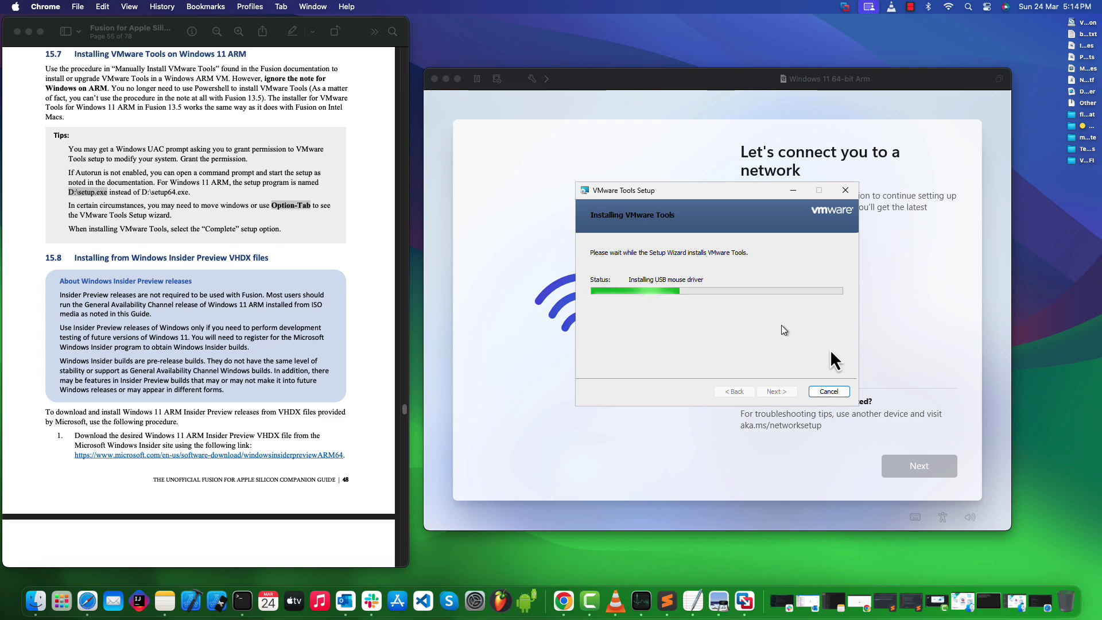
{"action": "key", "text": "super+Tab"}
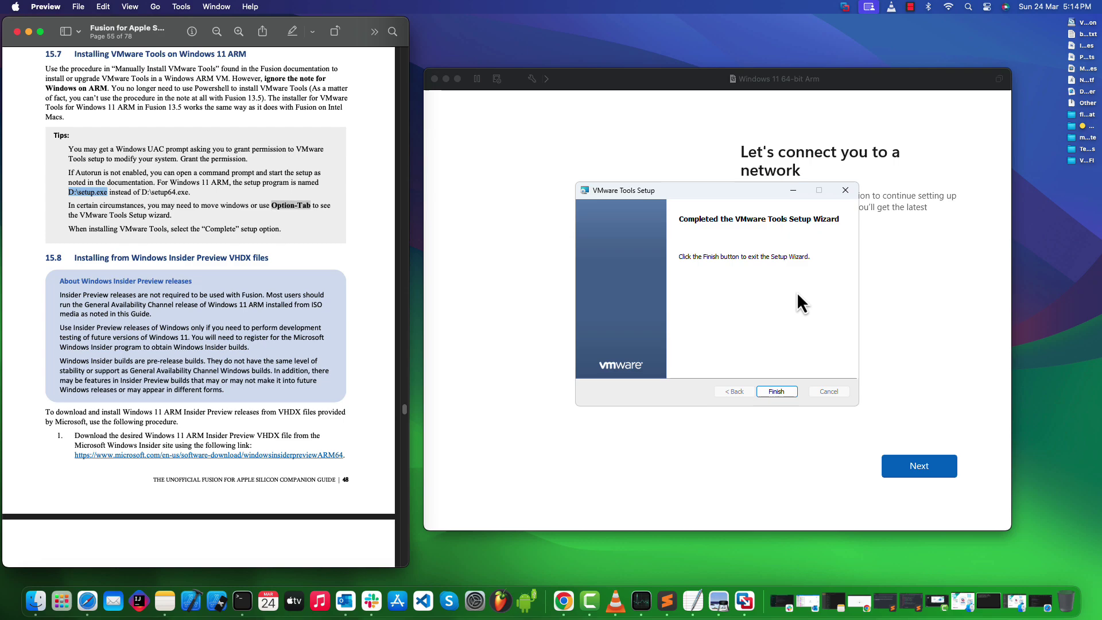
{"action": "left_click", "coordinate": [774, 391]}
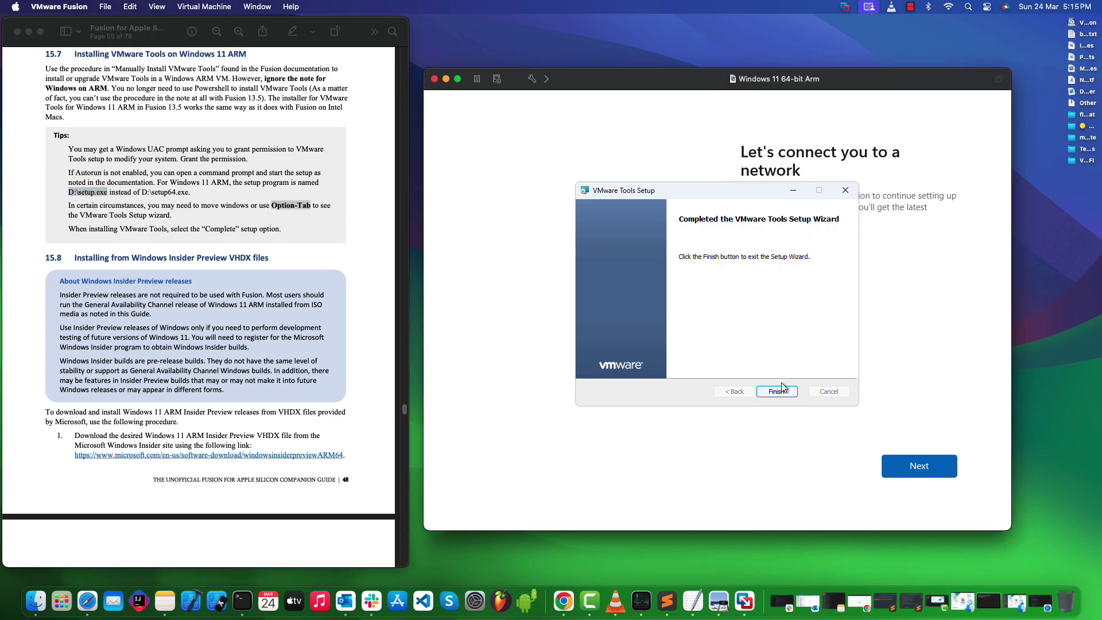
{"action": "left_click", "coordinate": [779, 396]}
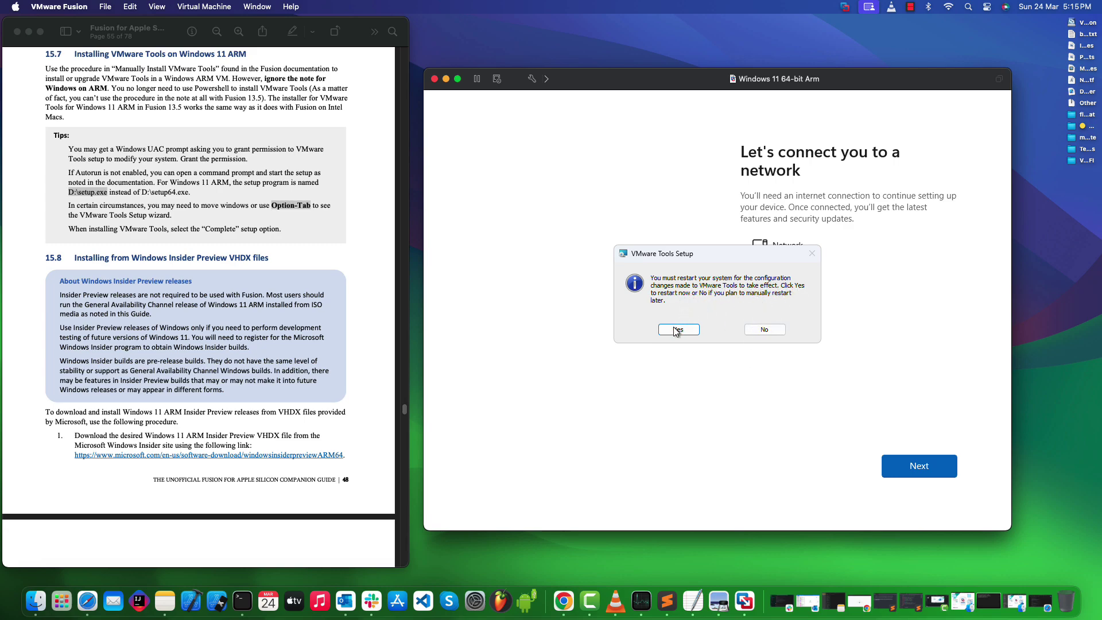
Step: Accept the restart to apply VMware Tools, then release the mouse and zoom the PDF guide
{"action": "left_click", "coordinate": [676, 332]}
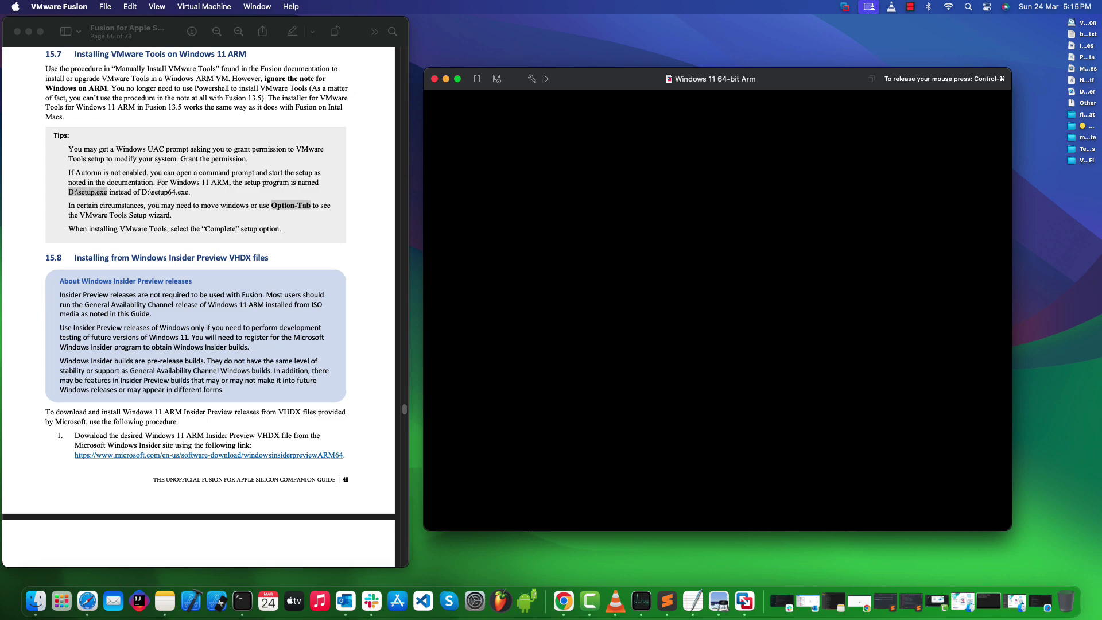
{"action": "key", "text": "ctrl+super"}
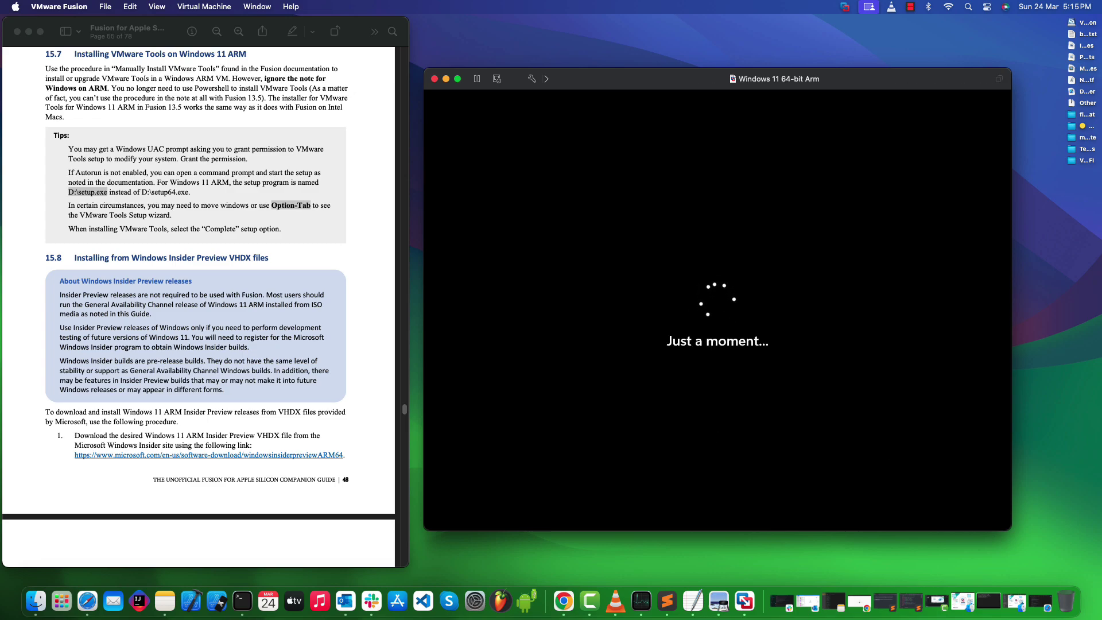
{"action": "left_click", "coordinate": [239, 32]}
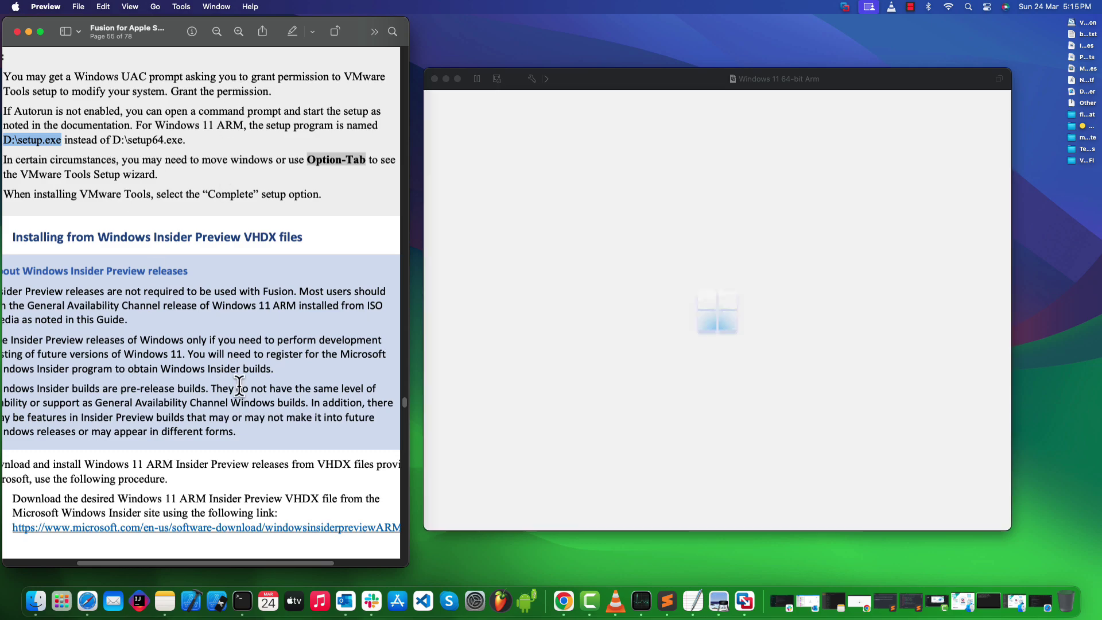
{"action": "left_click_drag", "start_coordinate": [206, 562], "coordinate": [189, 562]}
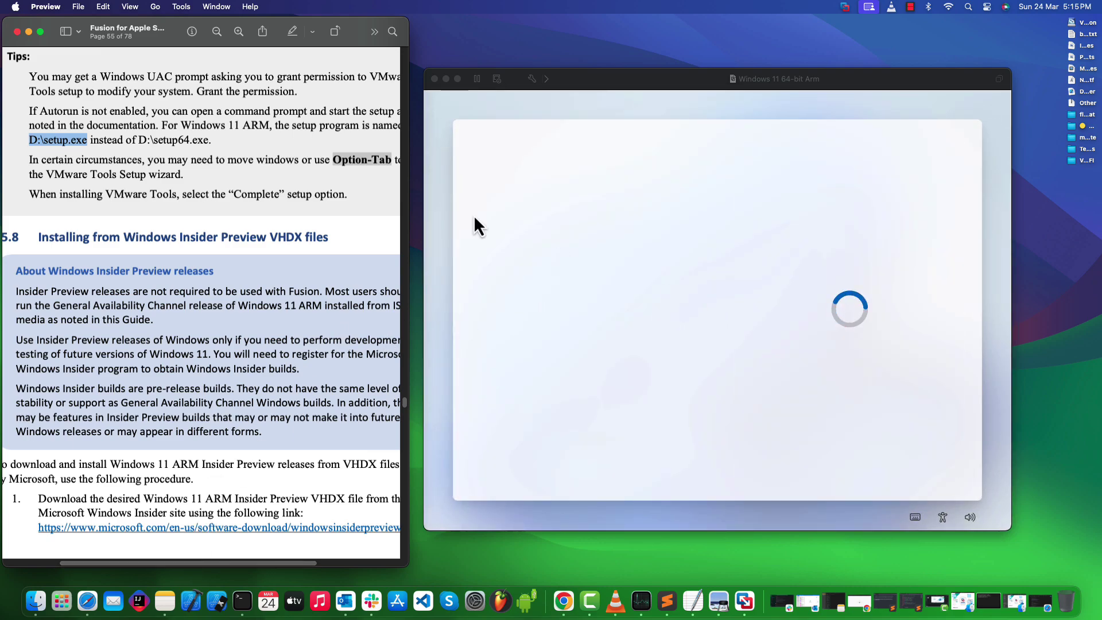
{"action": "scroll", "coordinate": [214, 112], "scroll_direction": "up", "scroll_amount": 5}
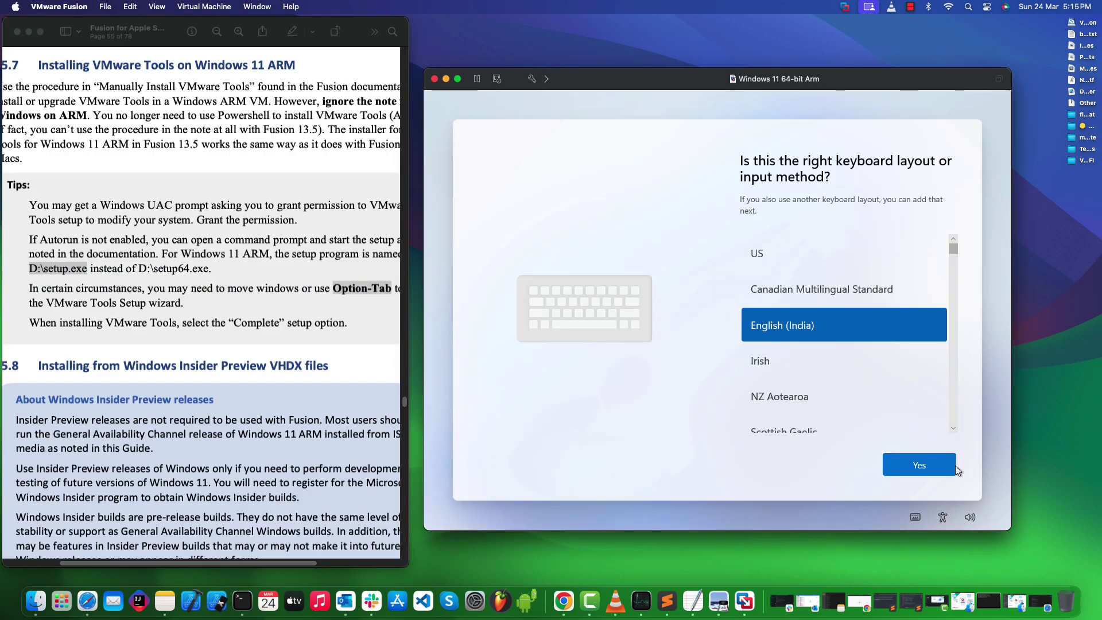
Step: Skip the second keyboard layout, minimise the guide and centre the VM window while updates run
{"action": "left_click", "coordinate": [952, 463]}
{"action": "left_click", "coordinate": [944, 464]}
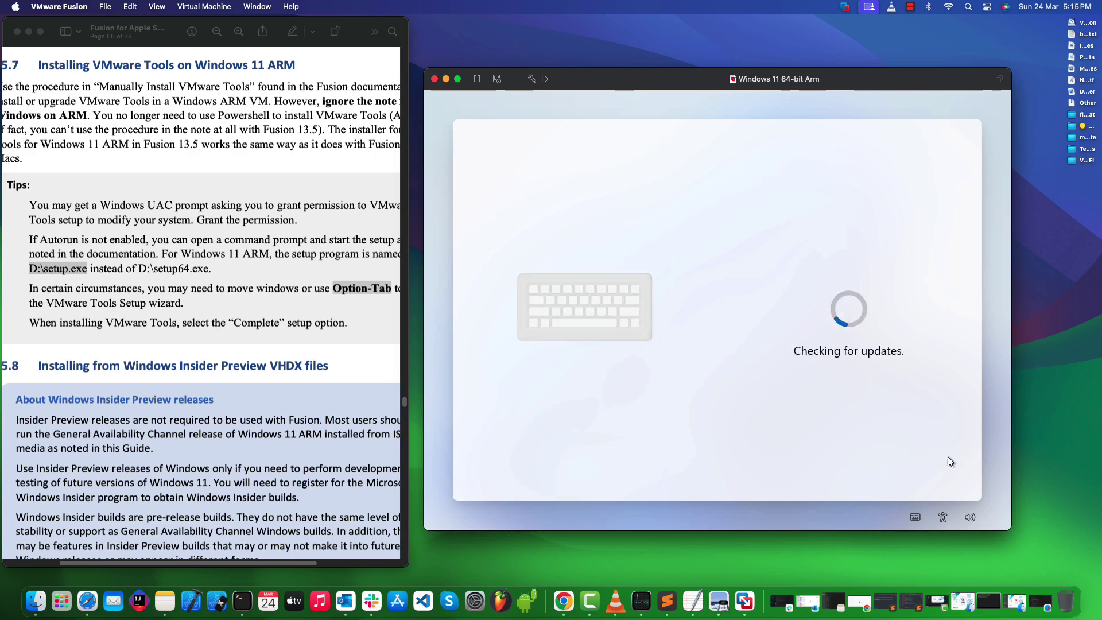
{"action": "key", "text": "super+m"}
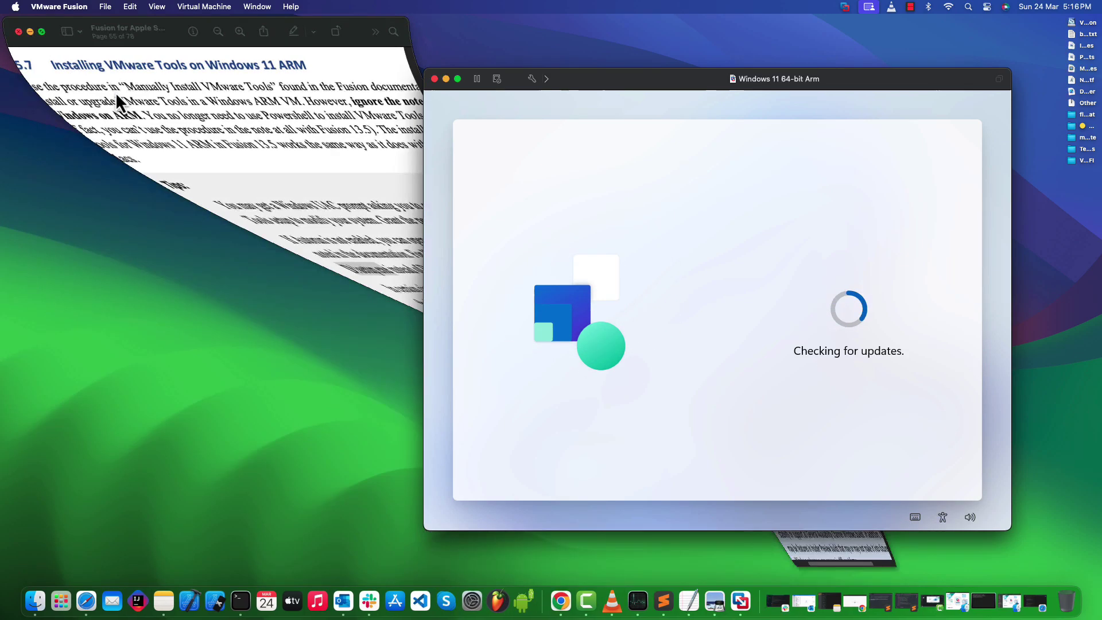
{"action": "left_click_drag", "start_coordinate": [632, 81], "coordinate": [465, 70]}
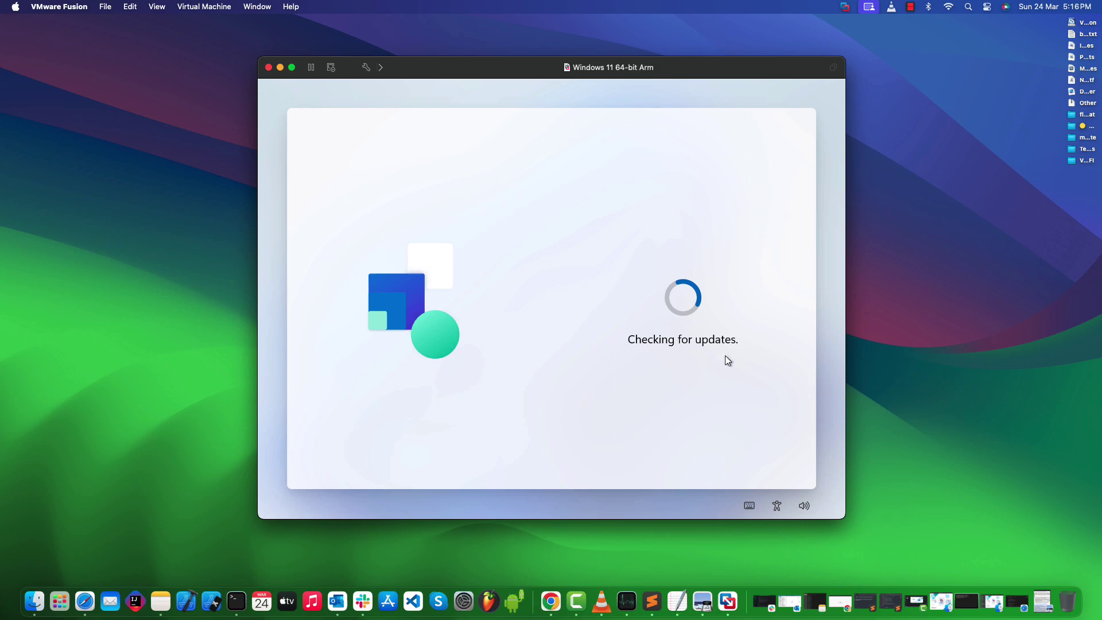
{"action": "key", "text": "super+Tab"}
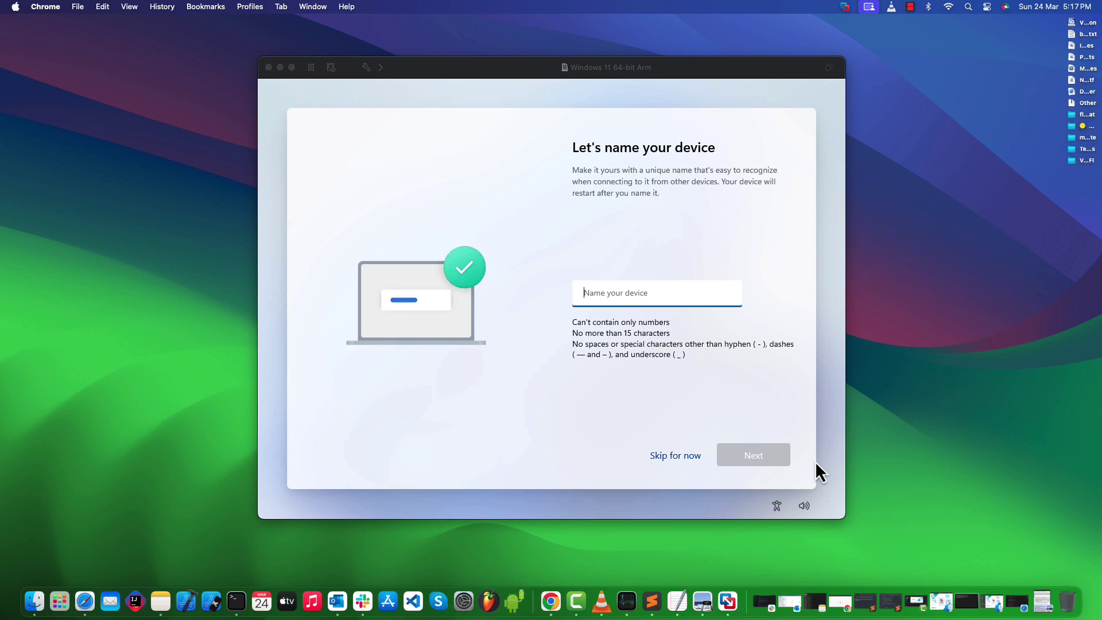
Step: Type 'Windows' as the device name, then choose Skip for now instead of naming the device
{"action": "left_click", "coordinate": [644, 301]}
{"action": "type", "text": "Windows 11"}
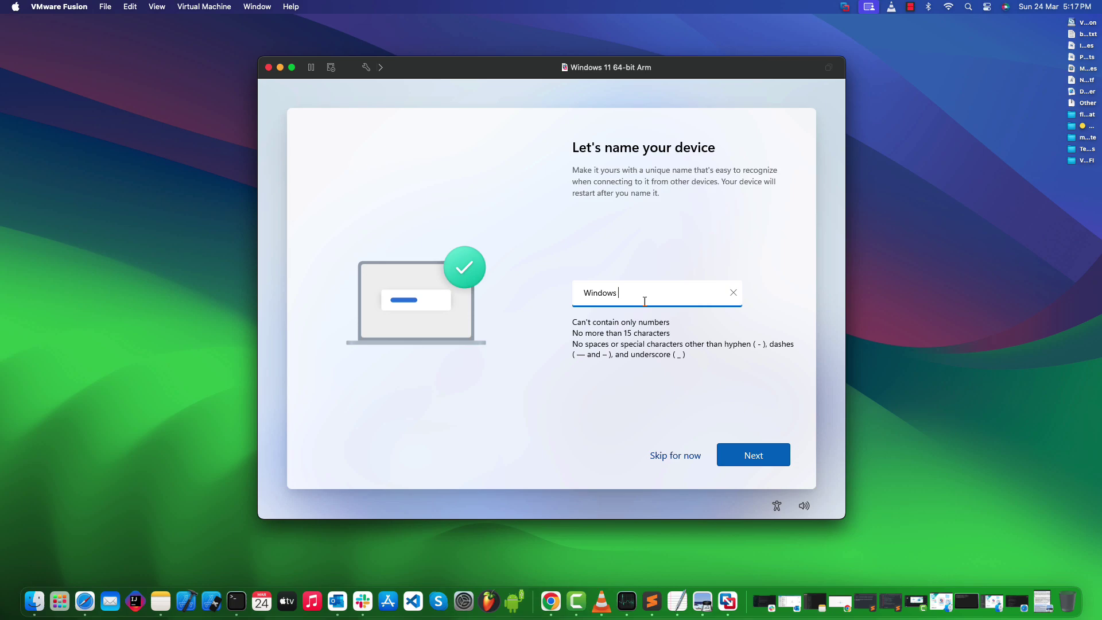
{"action": "left_click", "coordinate": [745, 396]}
{"action": "left_click", "coordinate": [680, 456]}
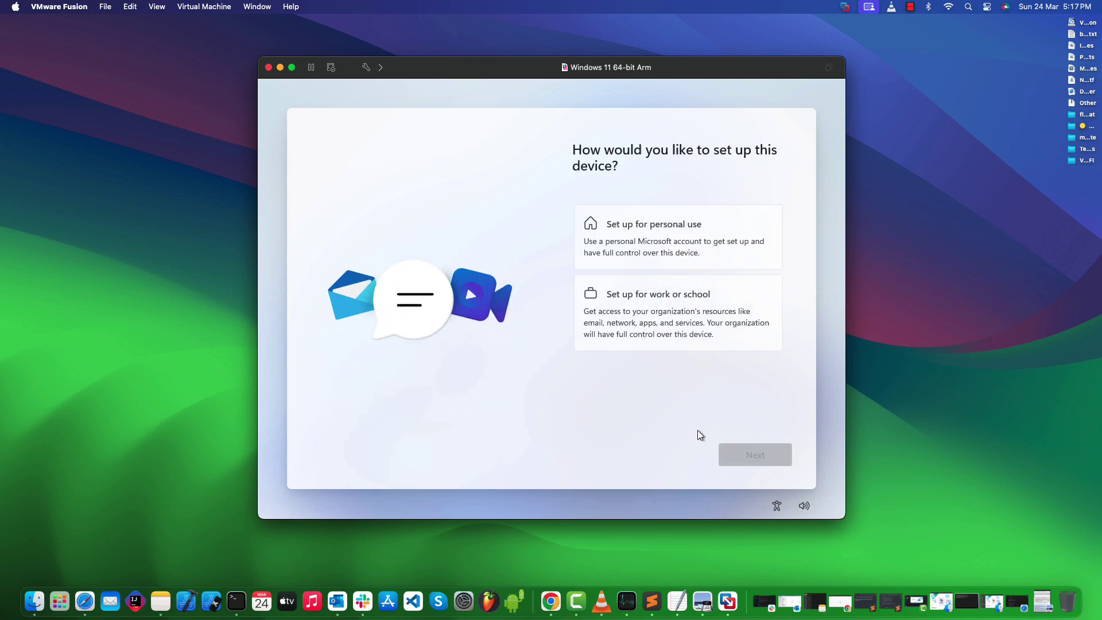
Step: Choose Set up for personal use and sign in with a Microsoft account to reach the restore page
{"action": "left_click", "coordinate": [689, 236]}
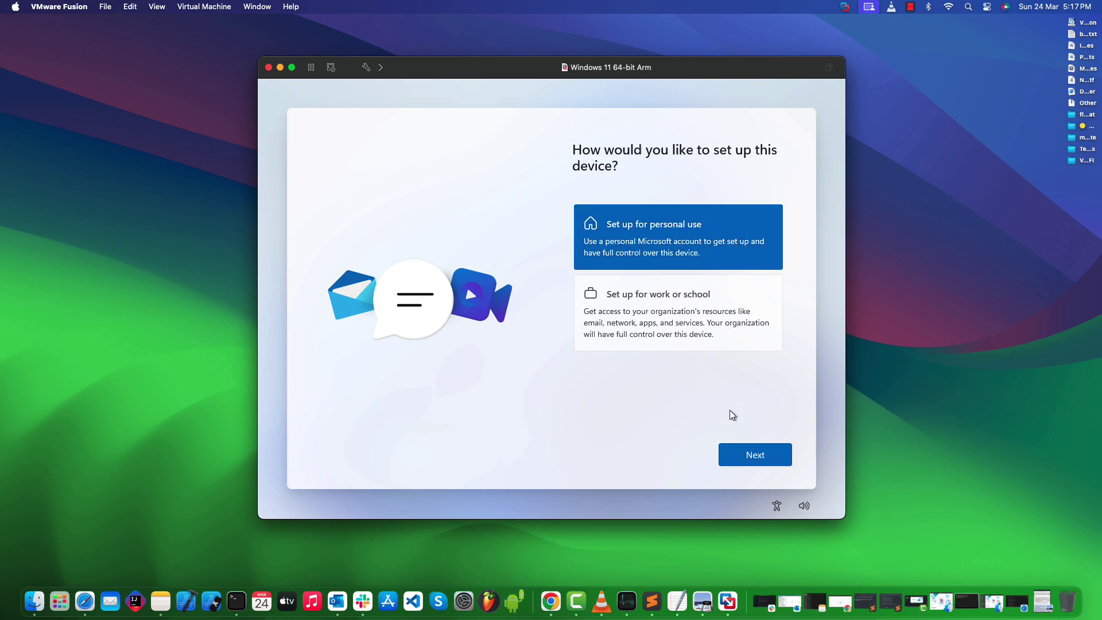
{"action": "left_click", "coordinate": [731, 453]}
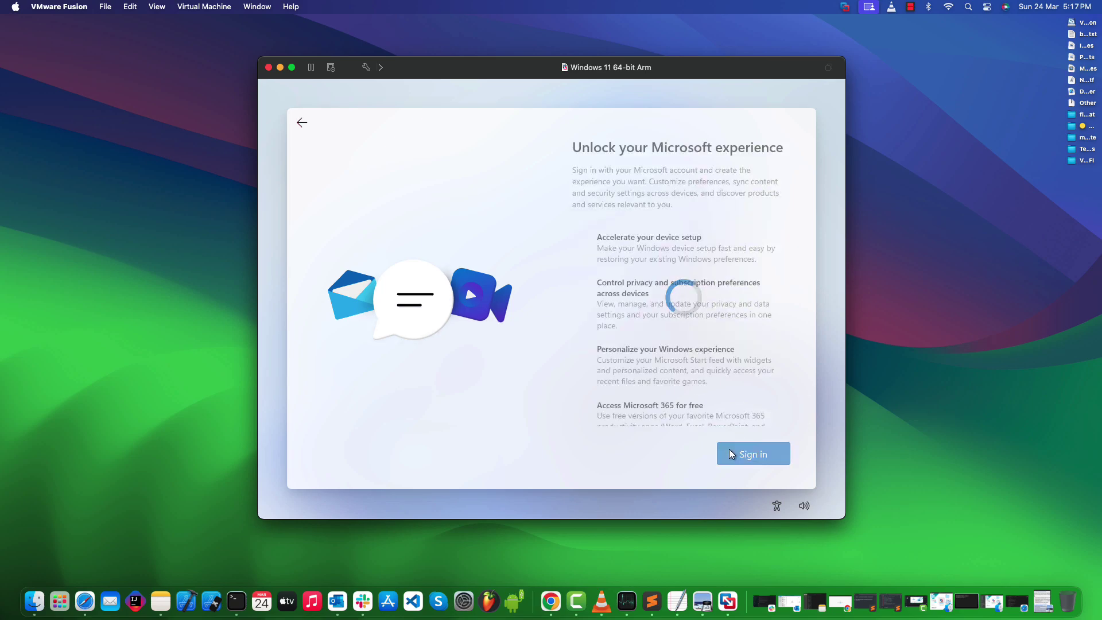
{"action": "scroll", "coordinate": [687, 302], "scroll_direction": "down", "scroll_amount": 2}
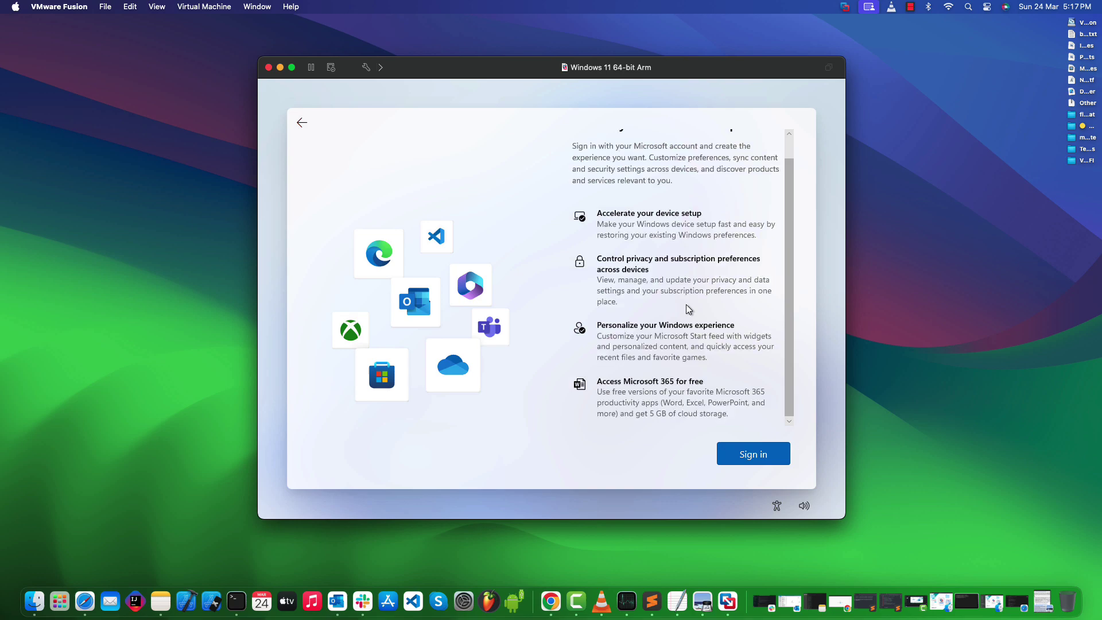
{"action": "scroll", "coordinate": [711, 322], "scroll_direction": "up", "scroll_amount": 2}
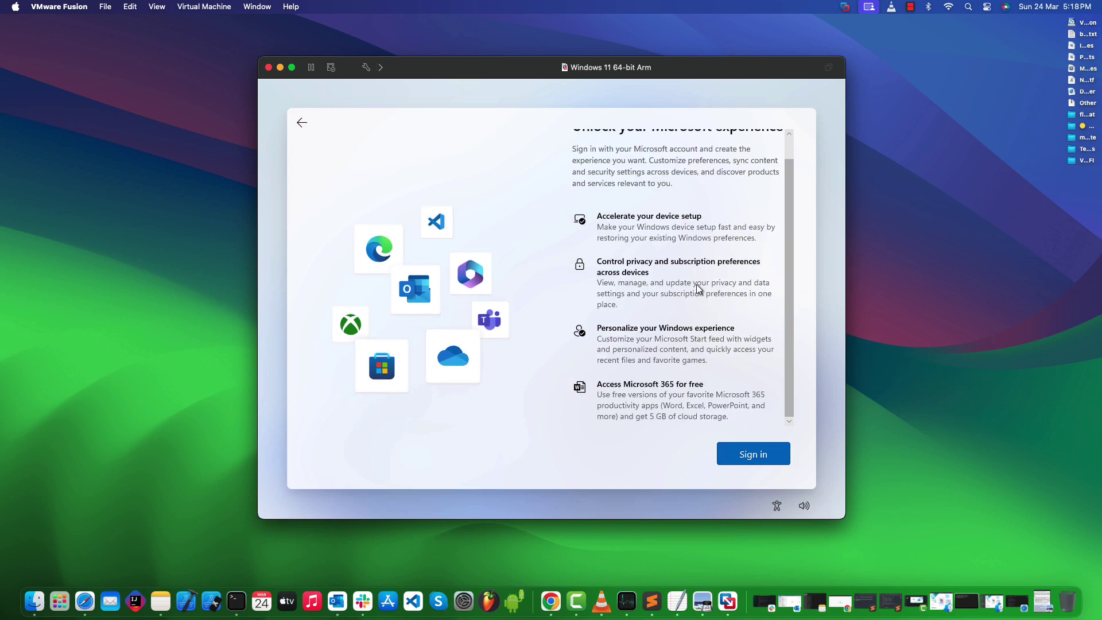
{"action": "left_click", "coordinate": [728, 456]}
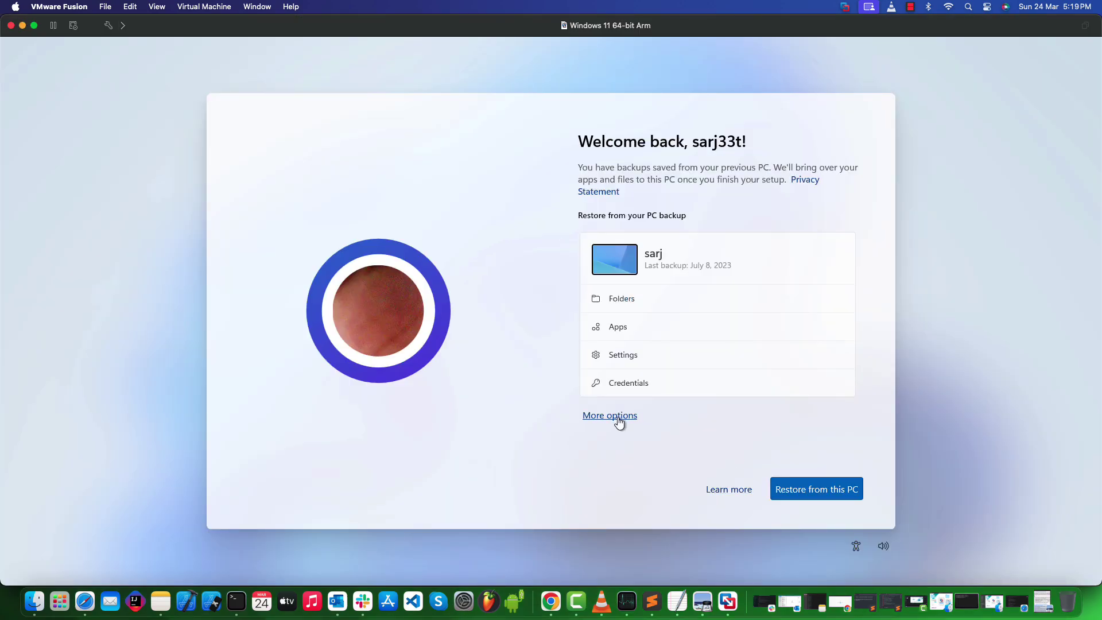
{"action": "left_click", "coordinate": [618, 419]}
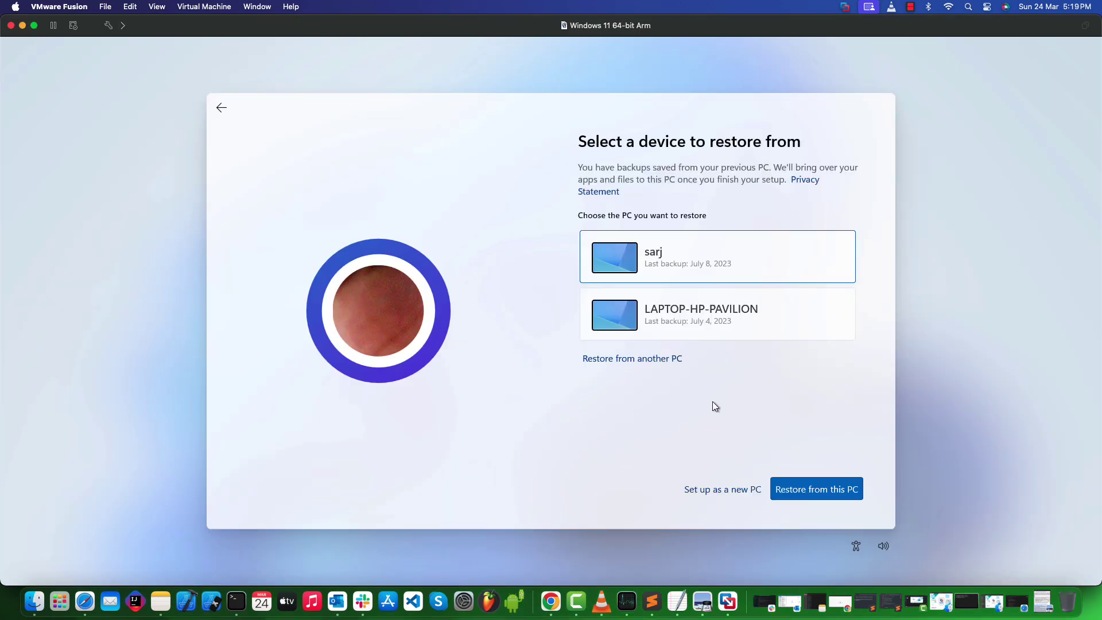
Step: Continue past the restore-from-backed-up-PC choice and let Windows setup finish to the desktop
{"action": "left_click", "coordinate": [706, 489]}
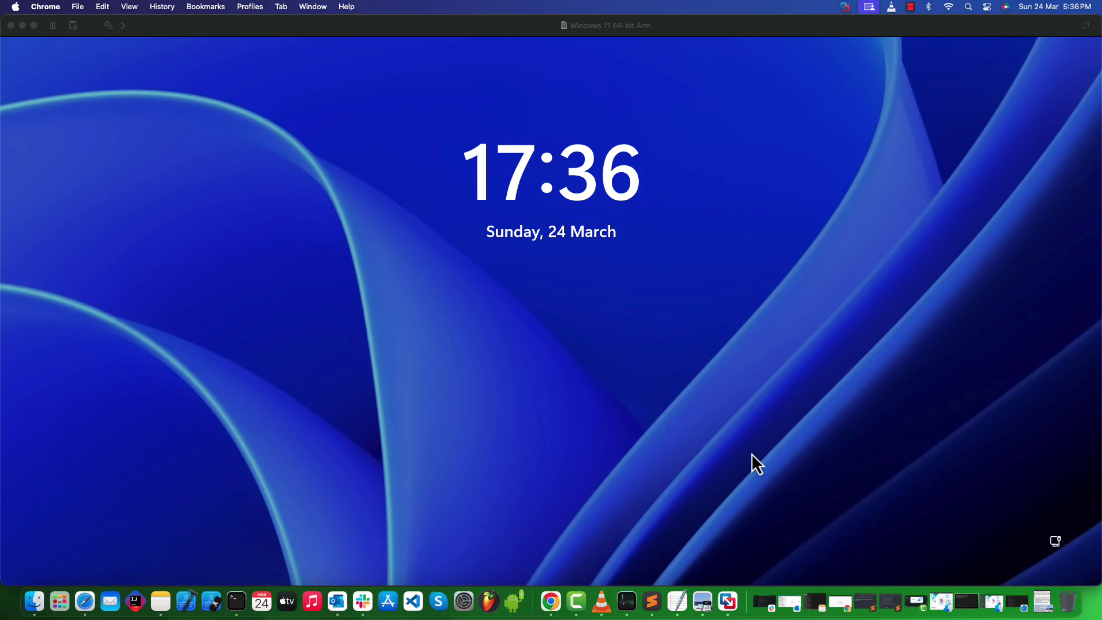
{"action": "left_click", "coordinate": [751, 453]}
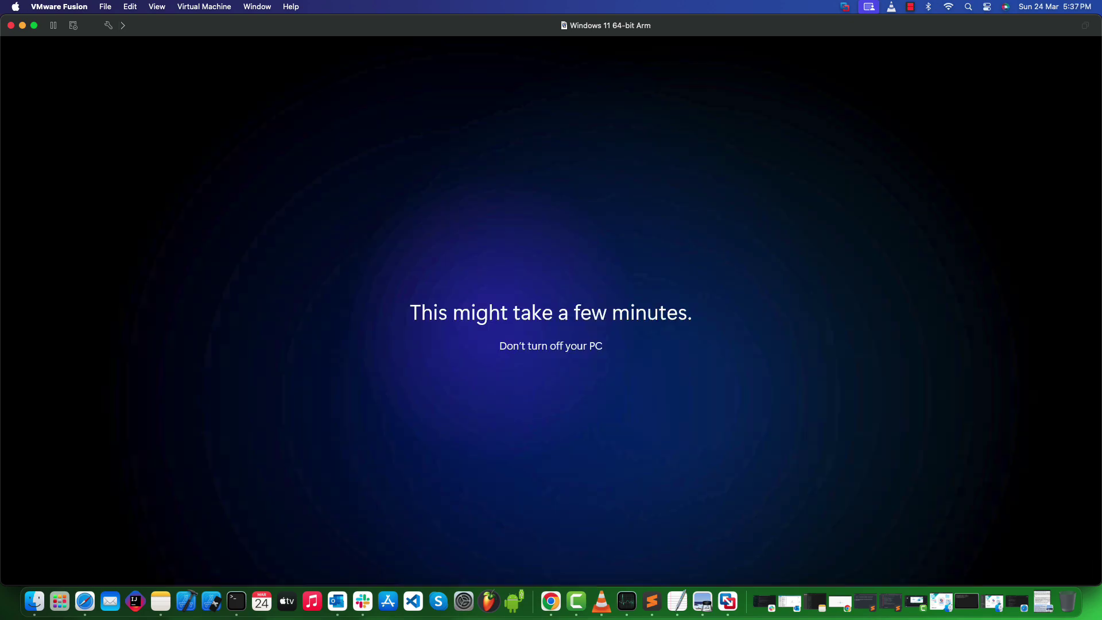
{"action": "key", "text": "super+Tab"}
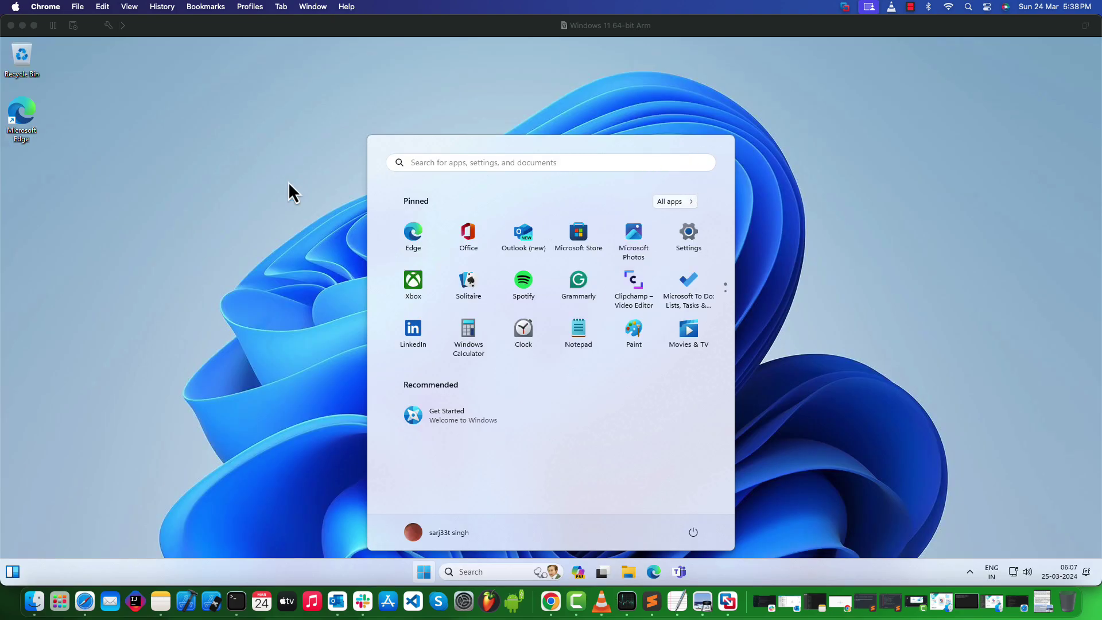
Step: Apply the dark purple Windows theme in Settings > Personalization, then close Settings
{"action": "left_click", "coordinate": [286, 190]}
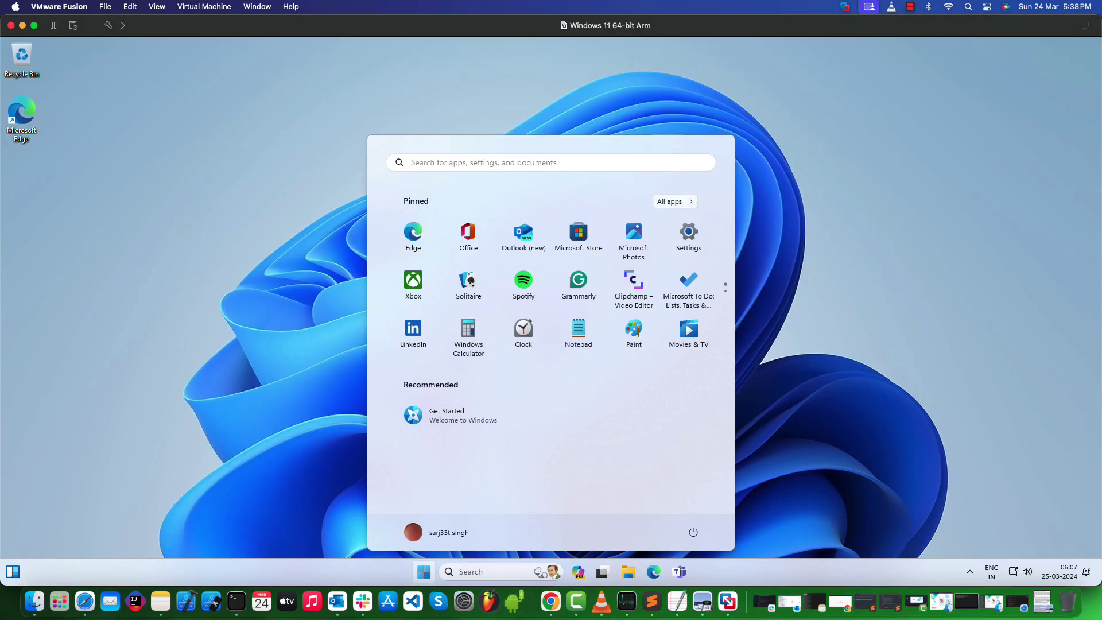
{"action": "left_click", "coordinate": [289, 191]}
{"action": "key", "text": "super"}
{"action": "key", "text": "super"}
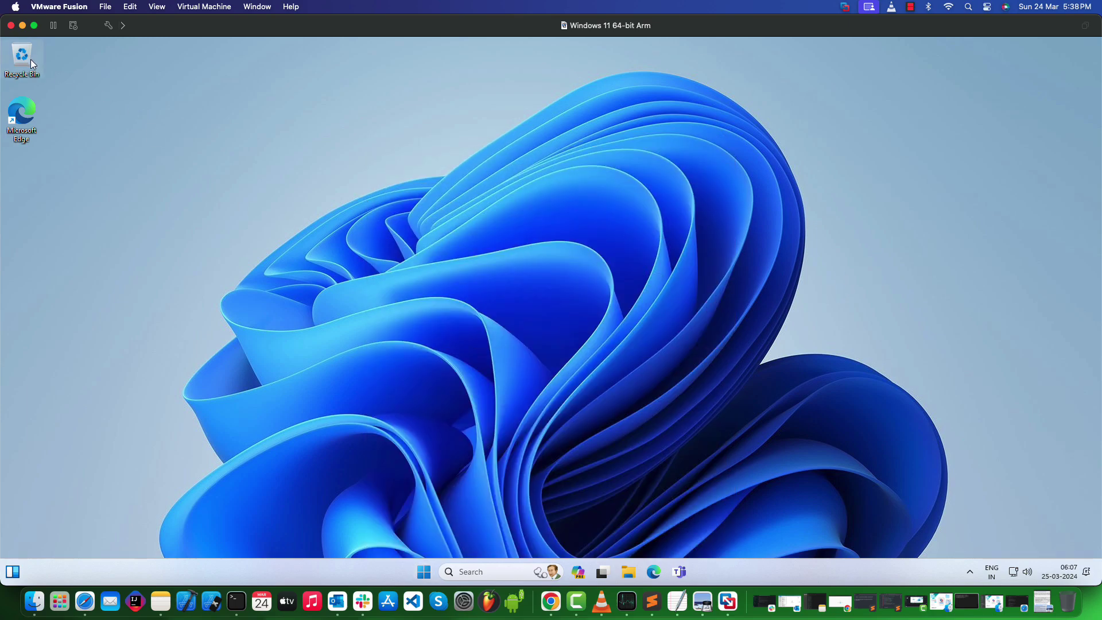
{"action": "double_click", "coordinate": [22, 60]}
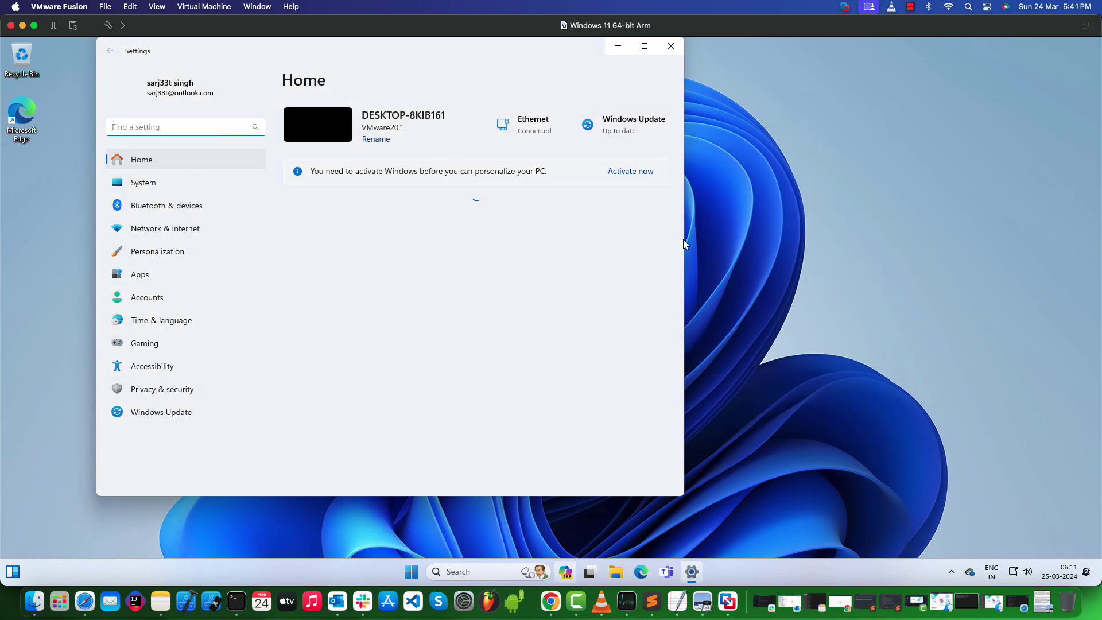
{"action": "left_click", "coordinate": [202, 187]}
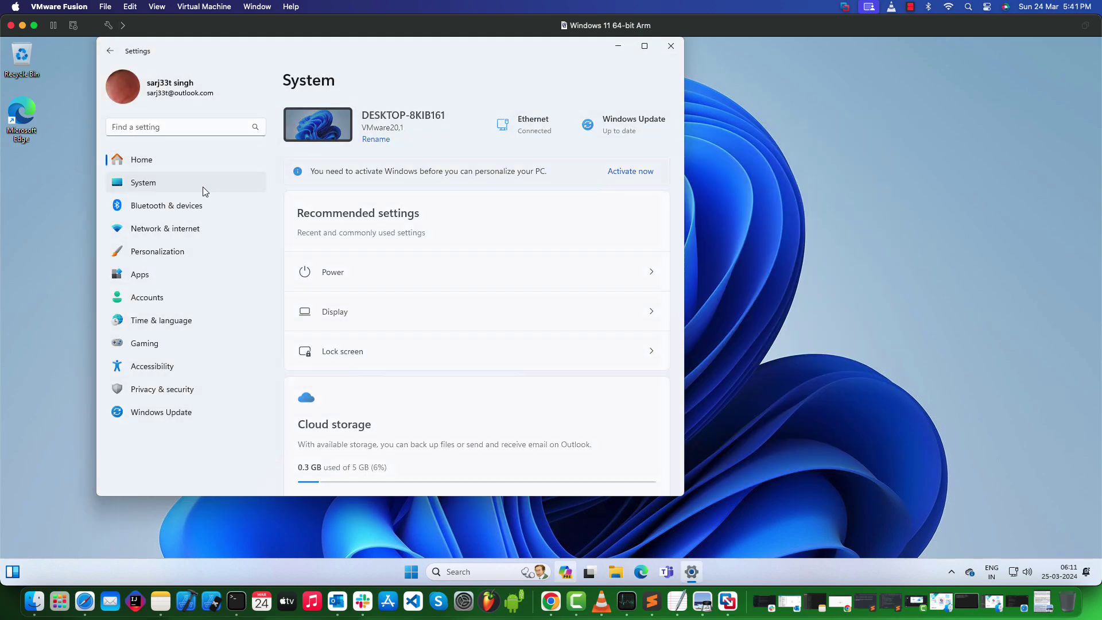
{"action": "left_click", "coordinate": [202, 165]}
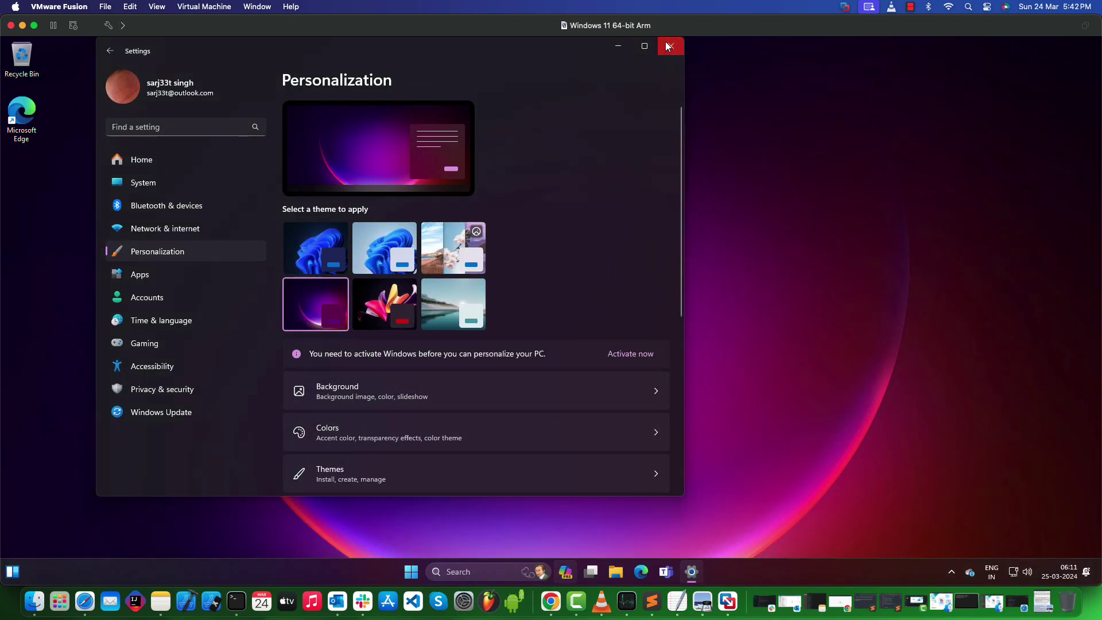
{"action": "left_click", "coordinate": [670, 46]}
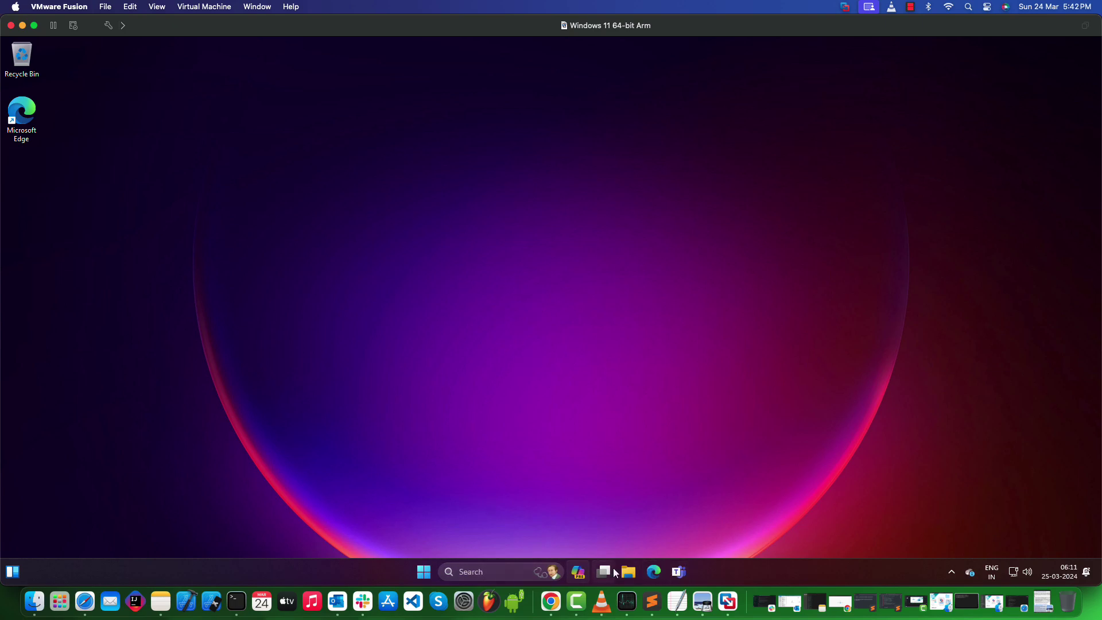